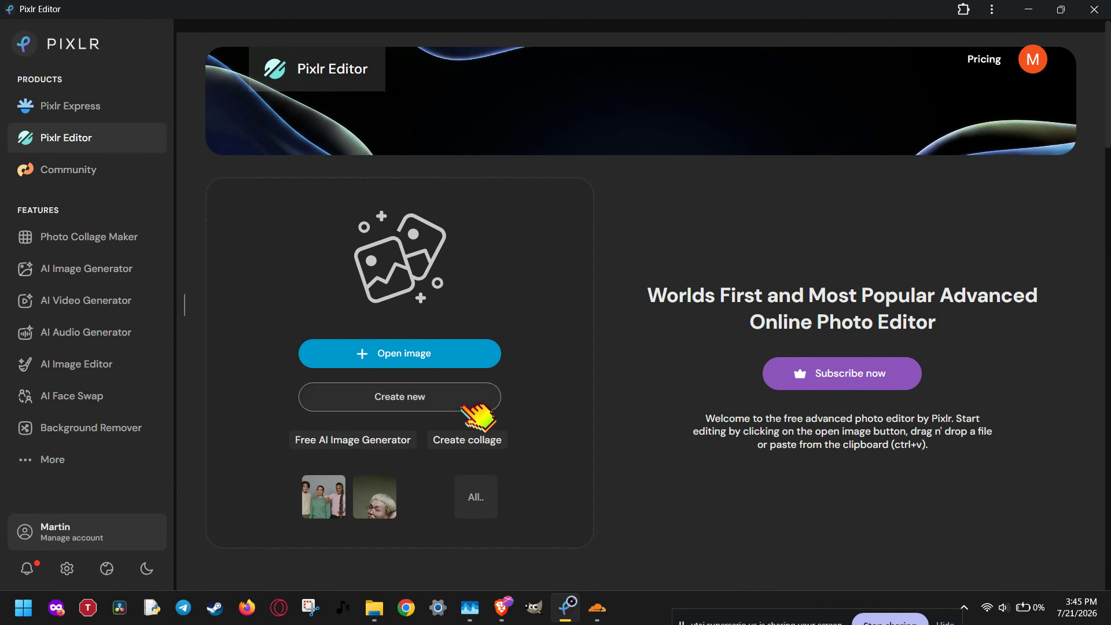
- Create a 12 mpx 4:3 canvas of 4032 × 3024 px with the background enabled in white
left_click(466, 405)
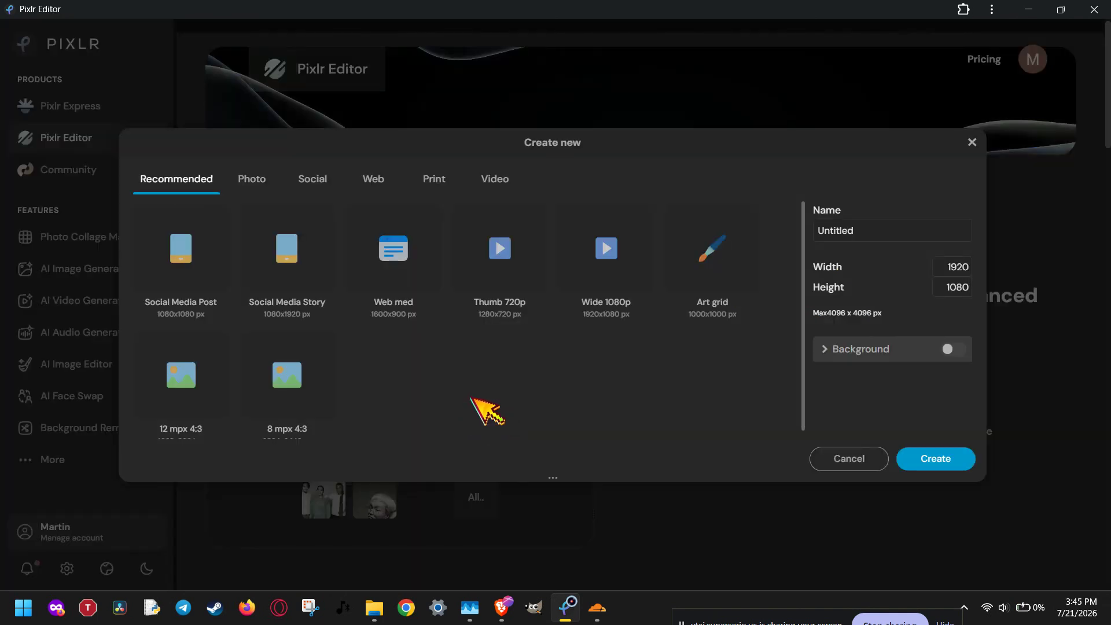
scroll(608, 240, "down", 1)
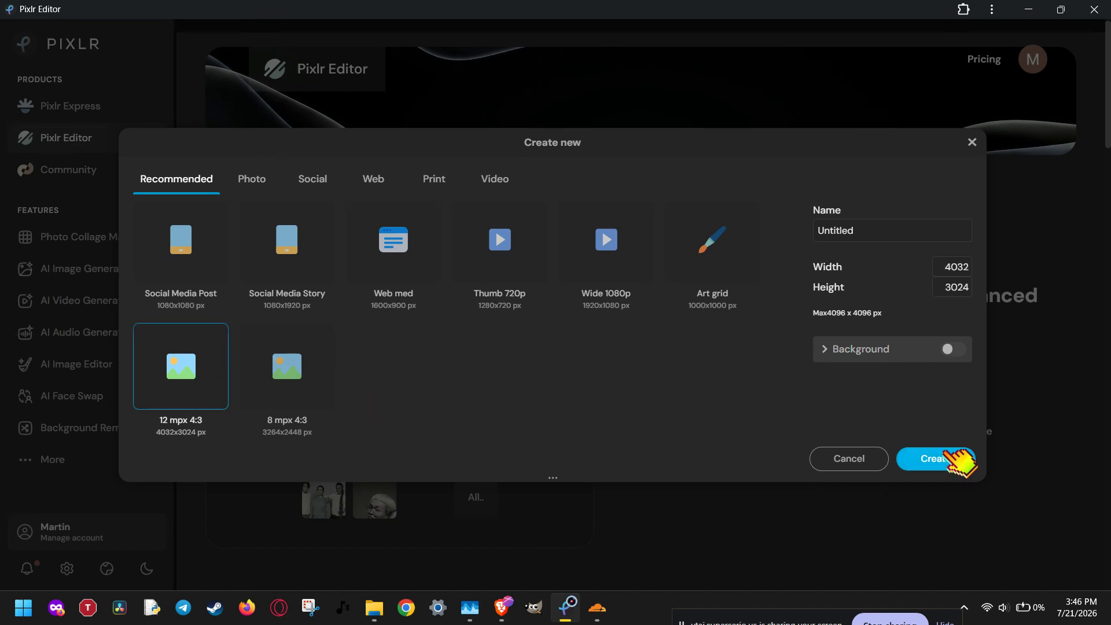
left_click(962, 349)
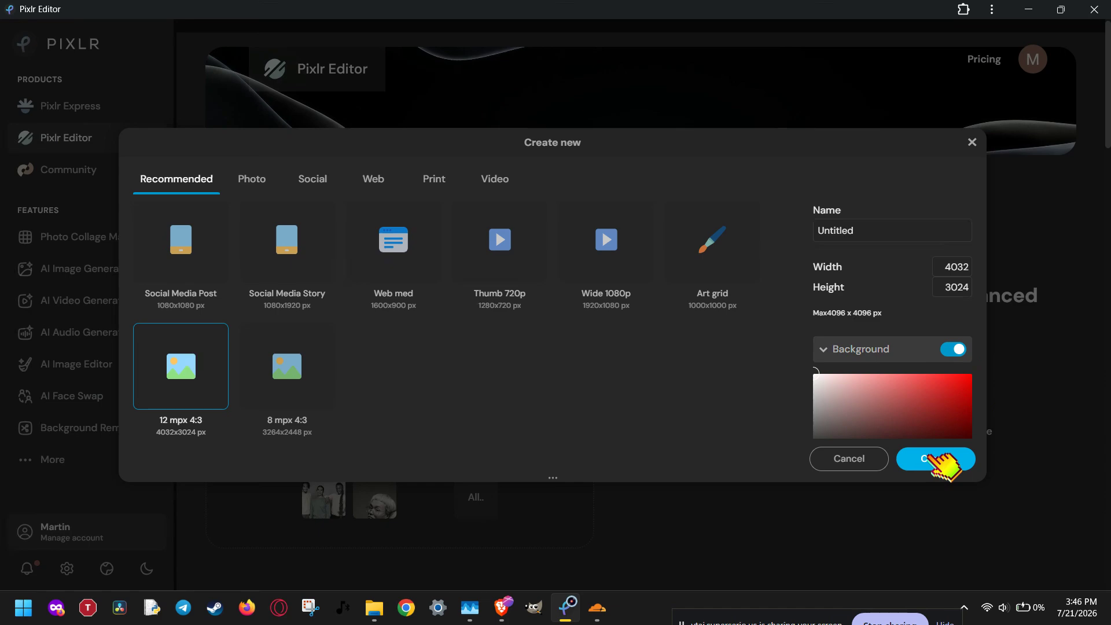
left_click(932, 462)
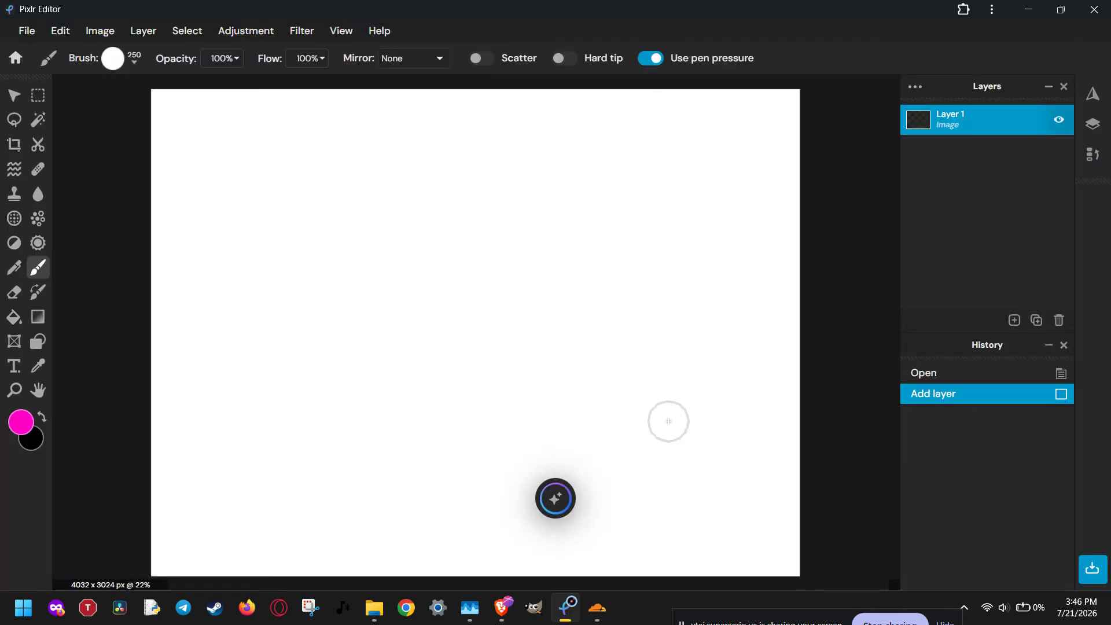
- Add the blue cloudy sky photo from the Assets folder as a new image layer
scroll(669, 421, "down", 2)
scroll(669, 422, "up", 1)
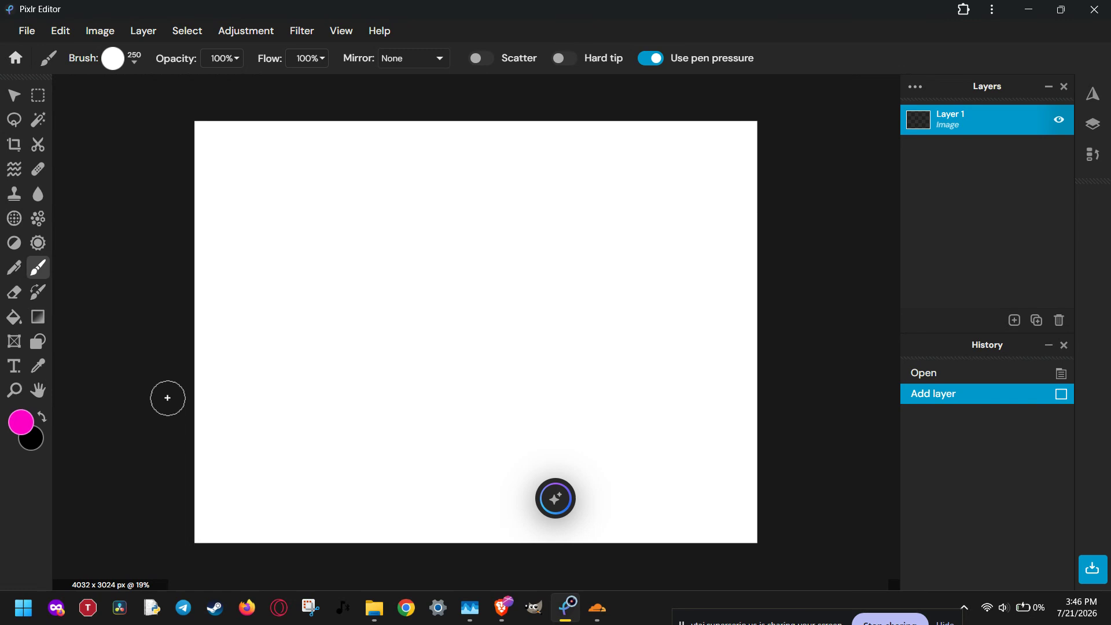
left_click(1015, 321)
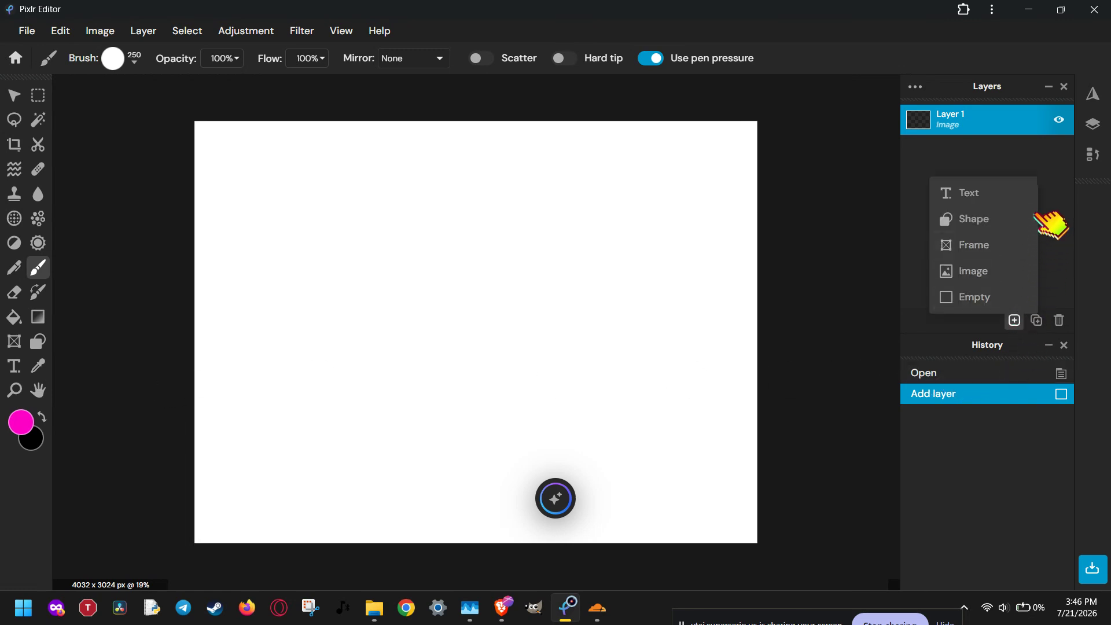
left_click(1004, 271)
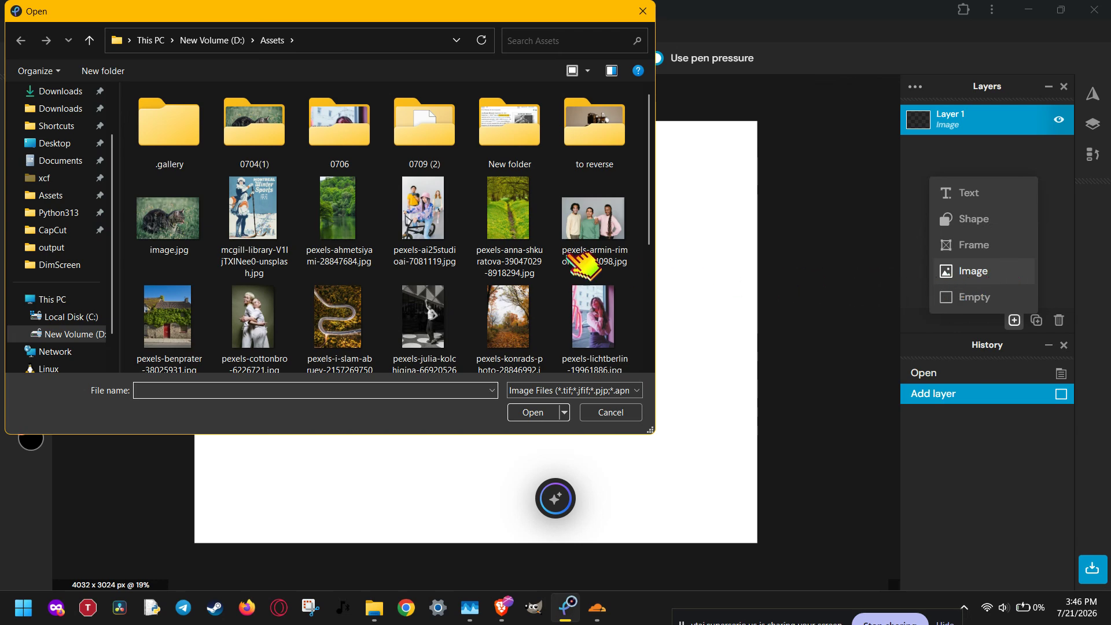
scroll(364, 322, "down", 2)
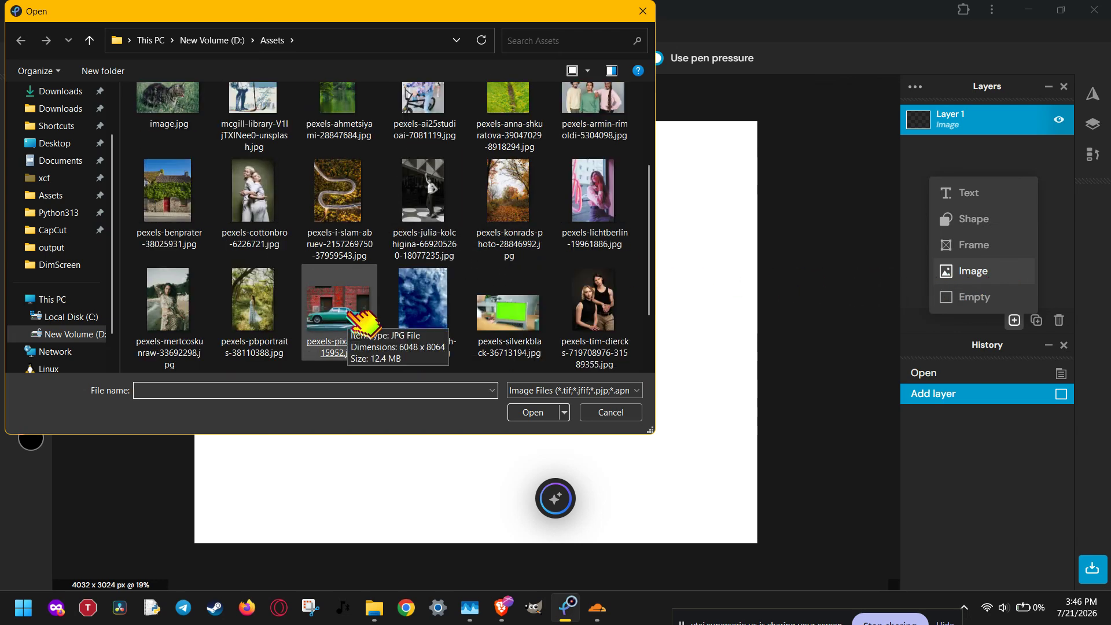
double_click(351, 313)
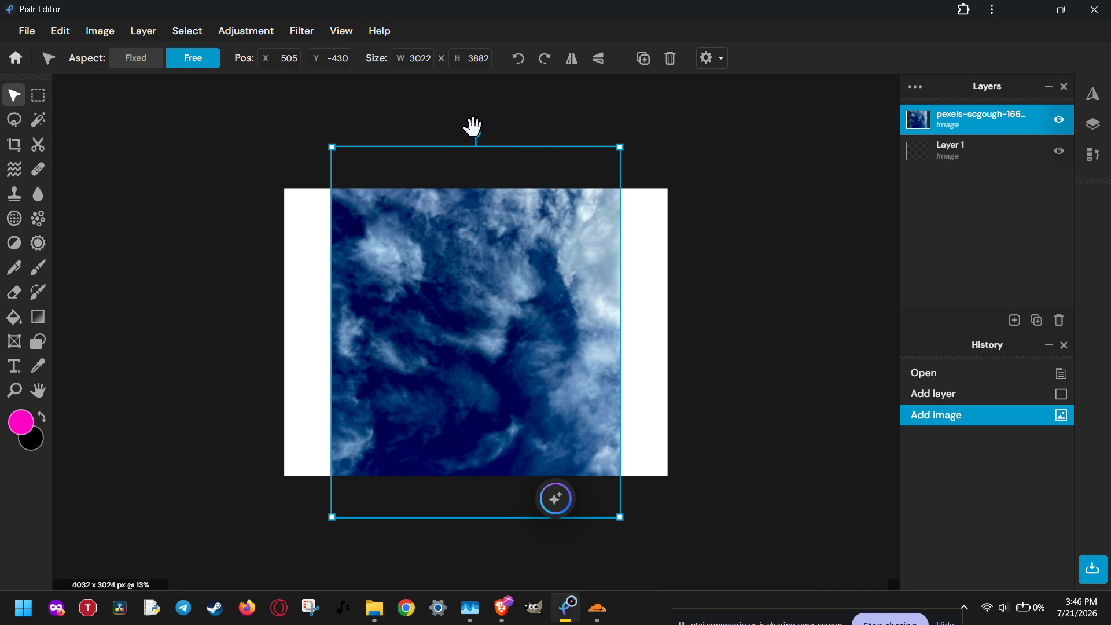
- Rotate the sky photo 90° counterclockwise and enlarge it to cover the canvas, using the Fixed aspect for the final resize
left_click_drag(460, 133, 186, 334)
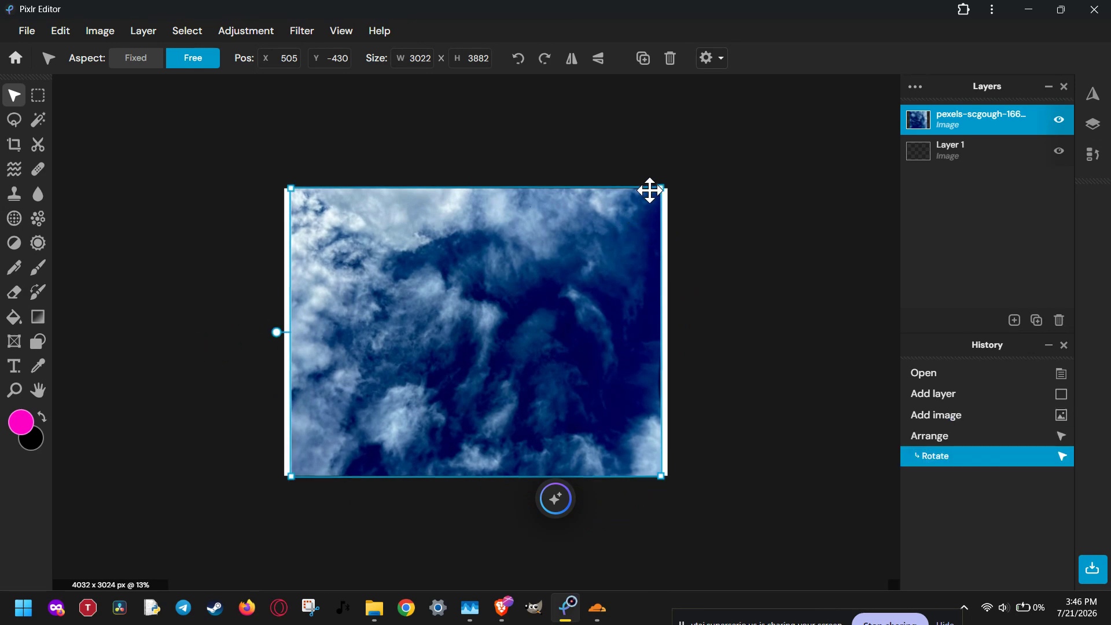
left_click_drag(661, 186, 670, 176)
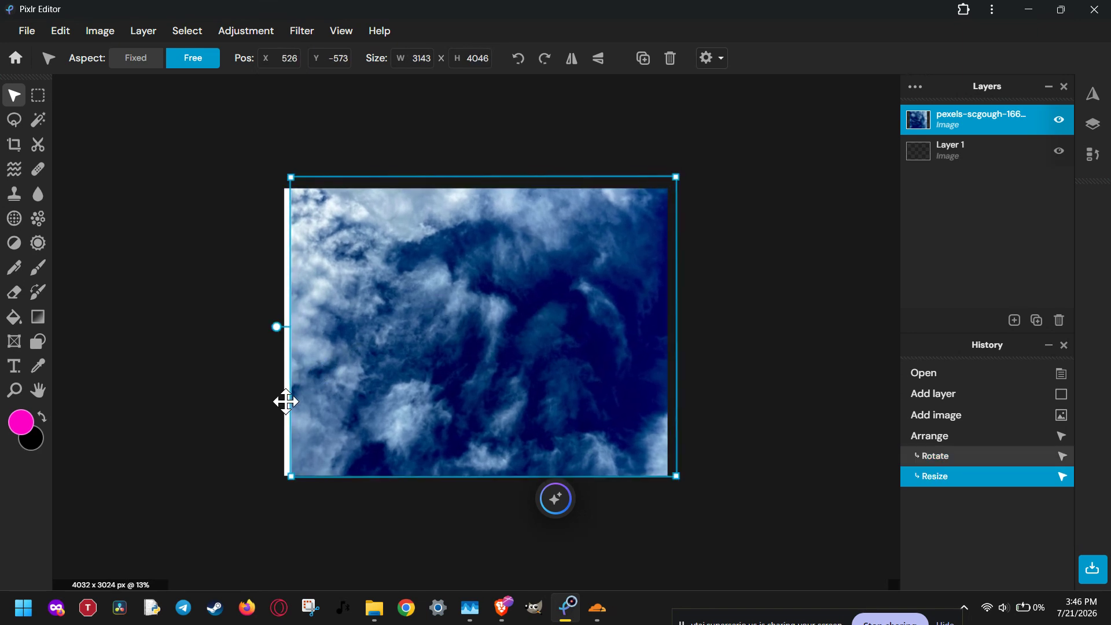
left_click(142, 64)
left_click_drag(291, 476, 276, 484)
- Add the forest lake, bicycle group, green path and black-and-white dancer photos from the Assets folder as image layers
left_click(1015, 320)
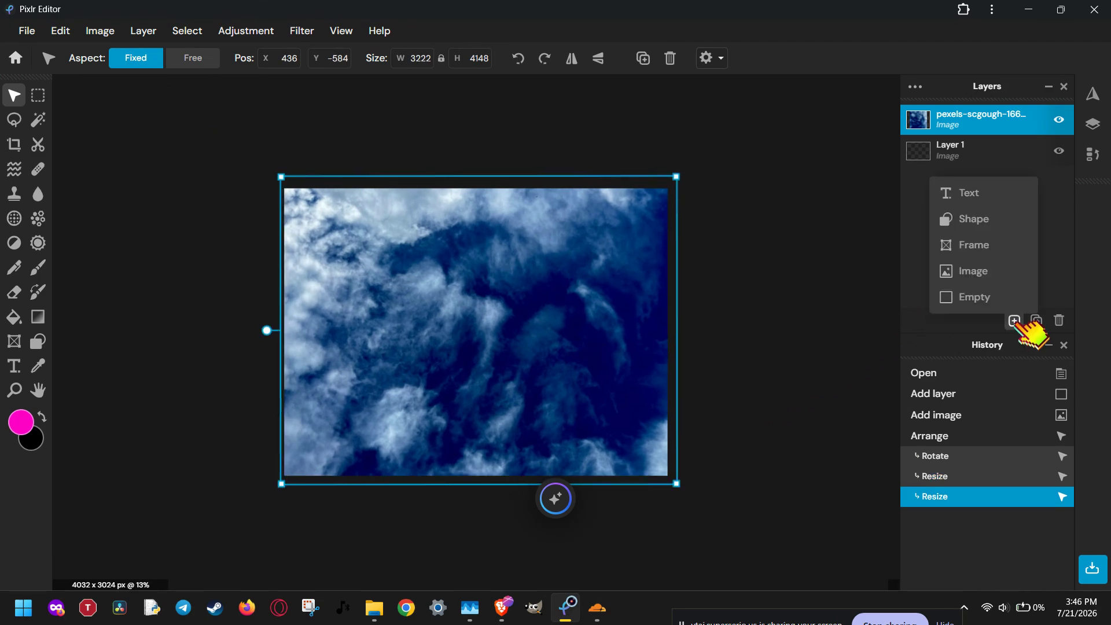
left_click(1015, 320)
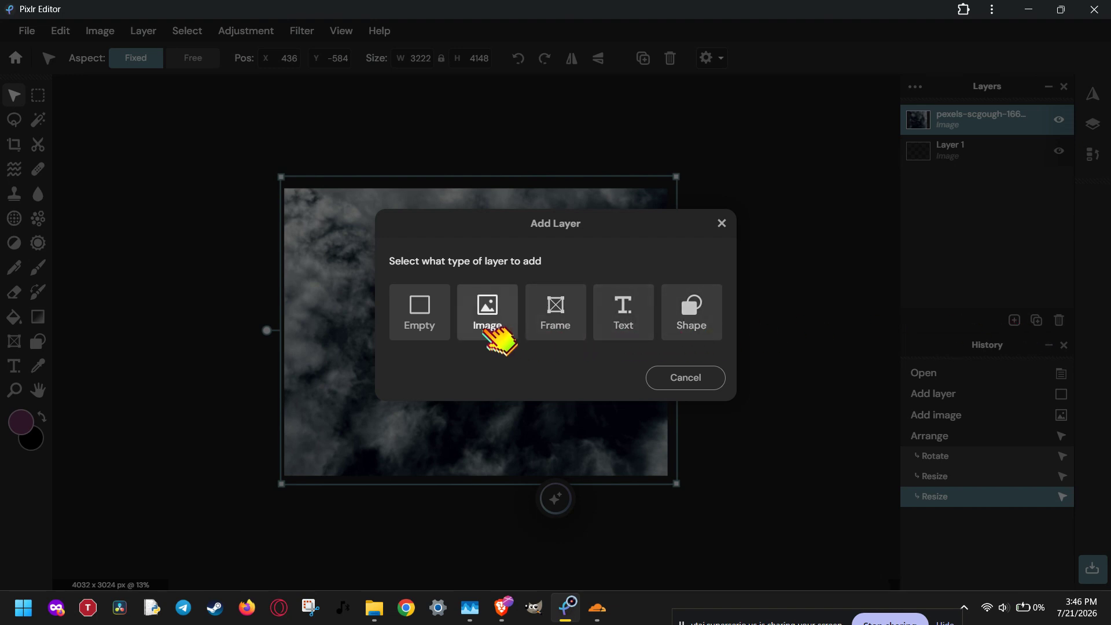
left_click(487, 329)
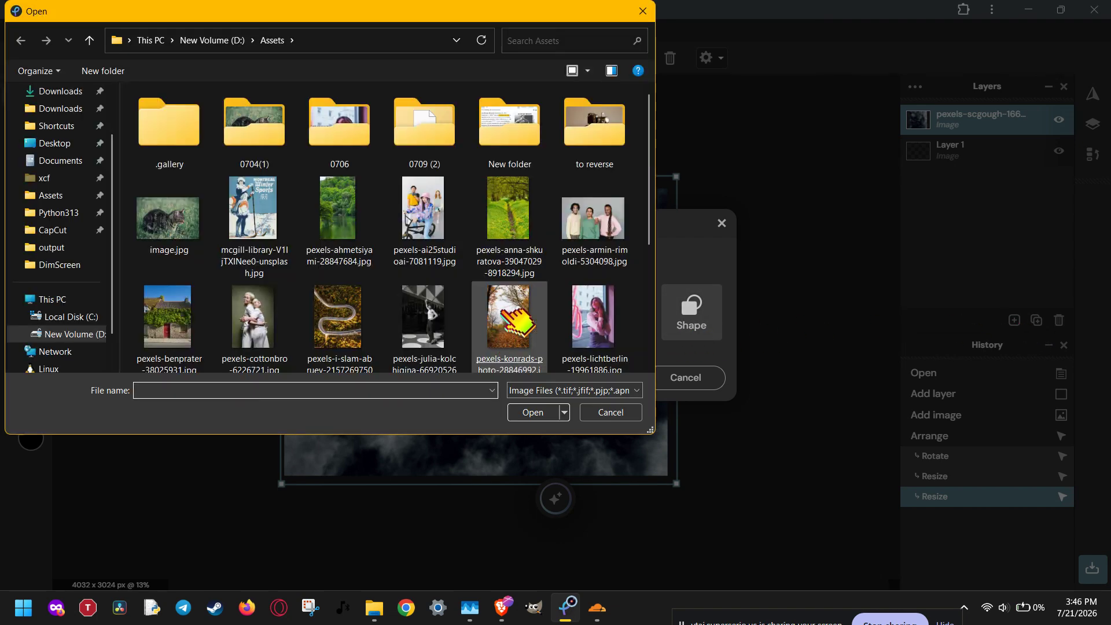
left_click_drag(637, 228, 320, 238)
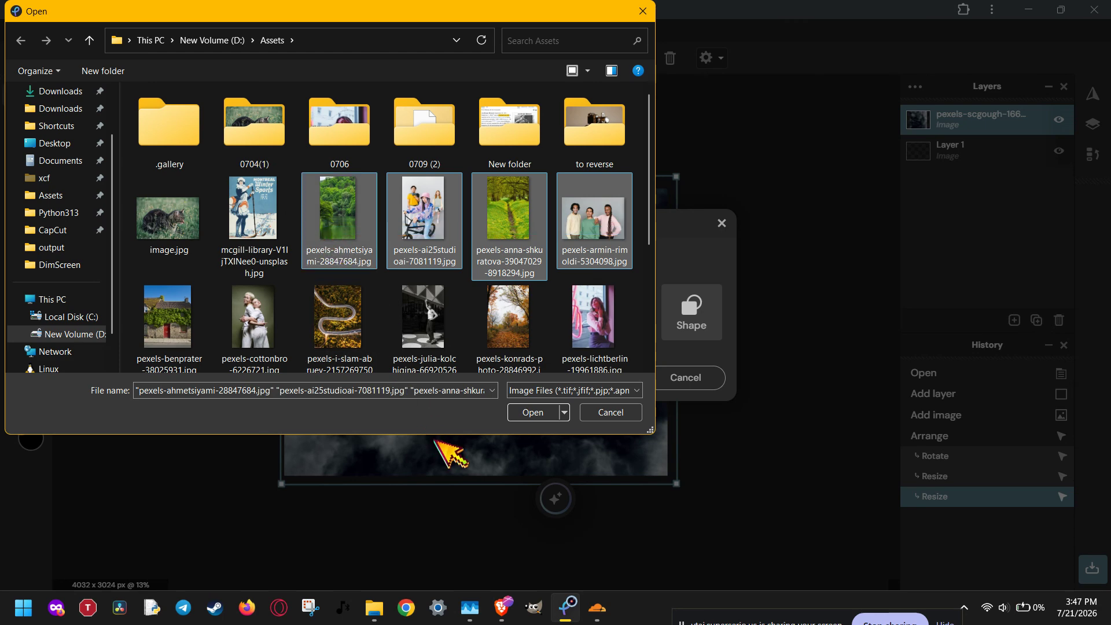
left_click(578, 241, "ctrl")
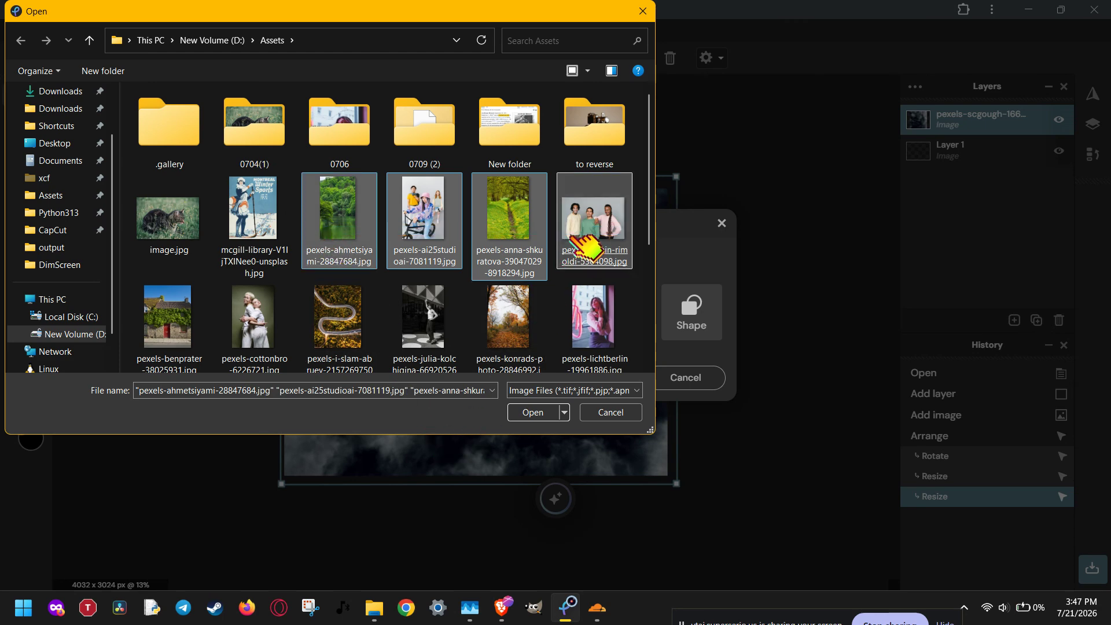
left_click(429, 318, "ctrl")
left_click(532, 413)
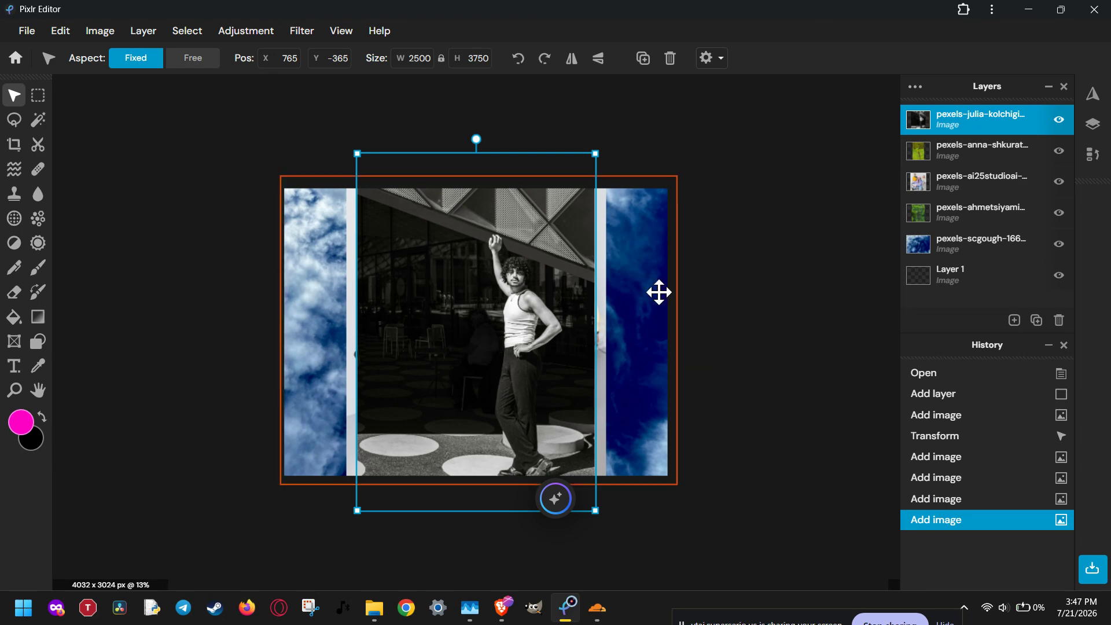
- Shrink the black-and-white photo to about 1259 × 1889 px at the canvas's left edge and the green path photo to about 626 × 939 px
left_click_drag(565, 181, 433, 374)
mouse_move(360, 270)
left_mouse_down()
mouse_move(345, 253)
mouse_move(362, 272)
left_mouse_up()
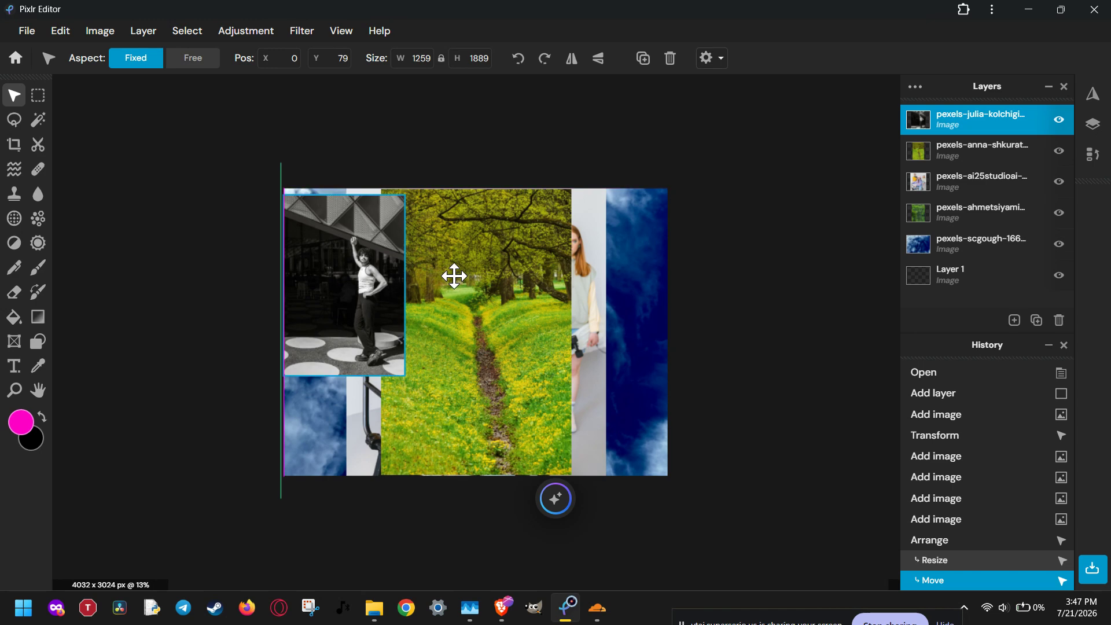
left_click(566, 201)
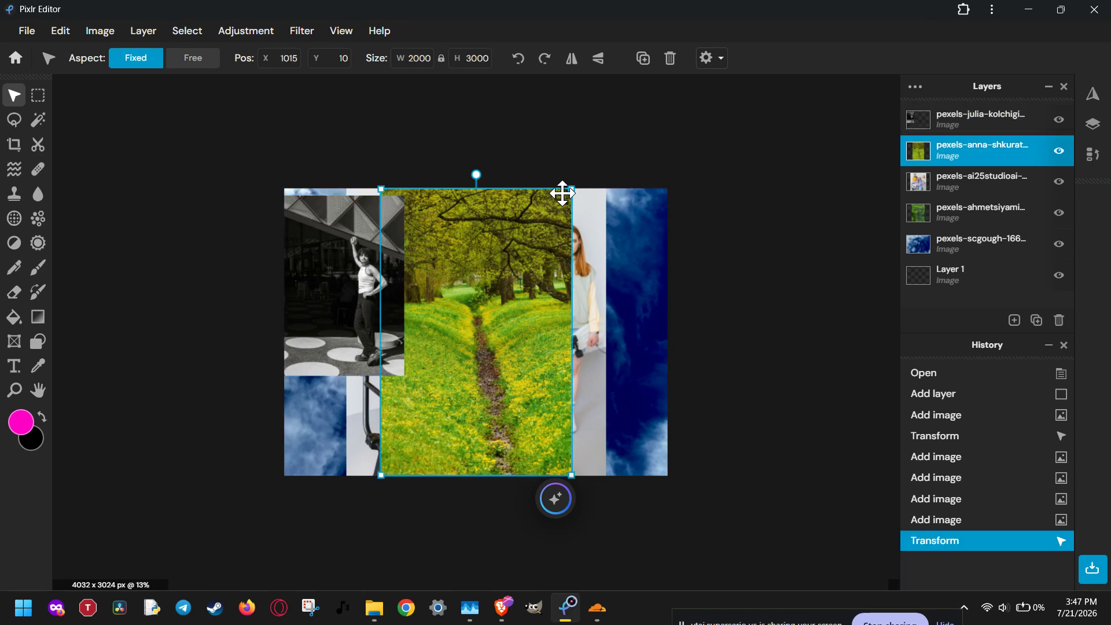
left_click_drag(572, 189, 957, 261)
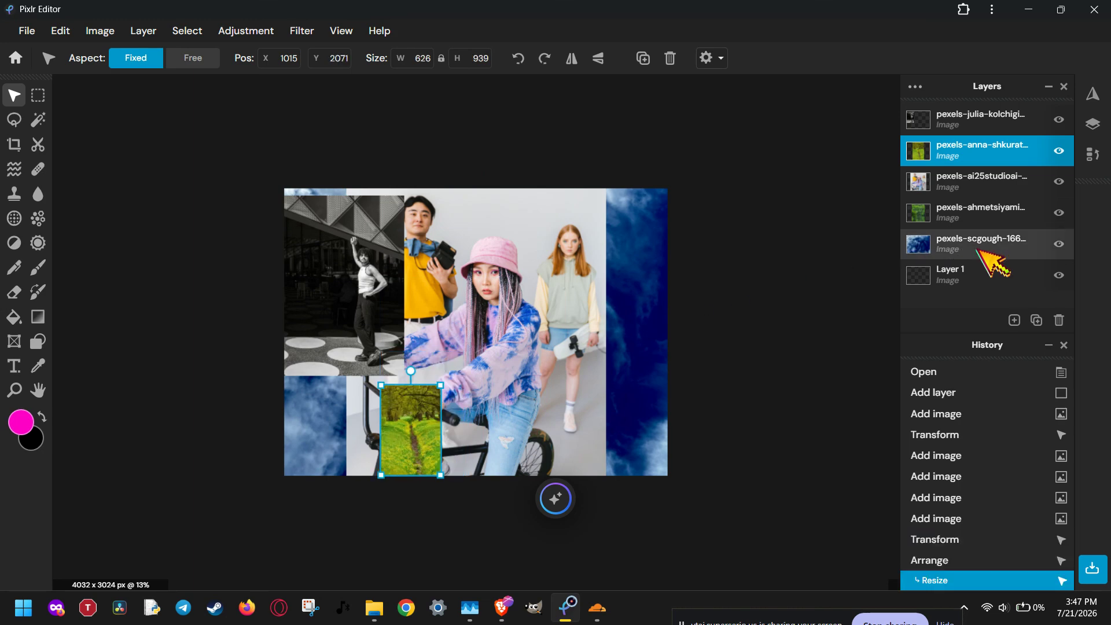
- Delete the blue sky image layer
left_click_drag(1070, 327, 1061, 321)
left_click(1060, 320)
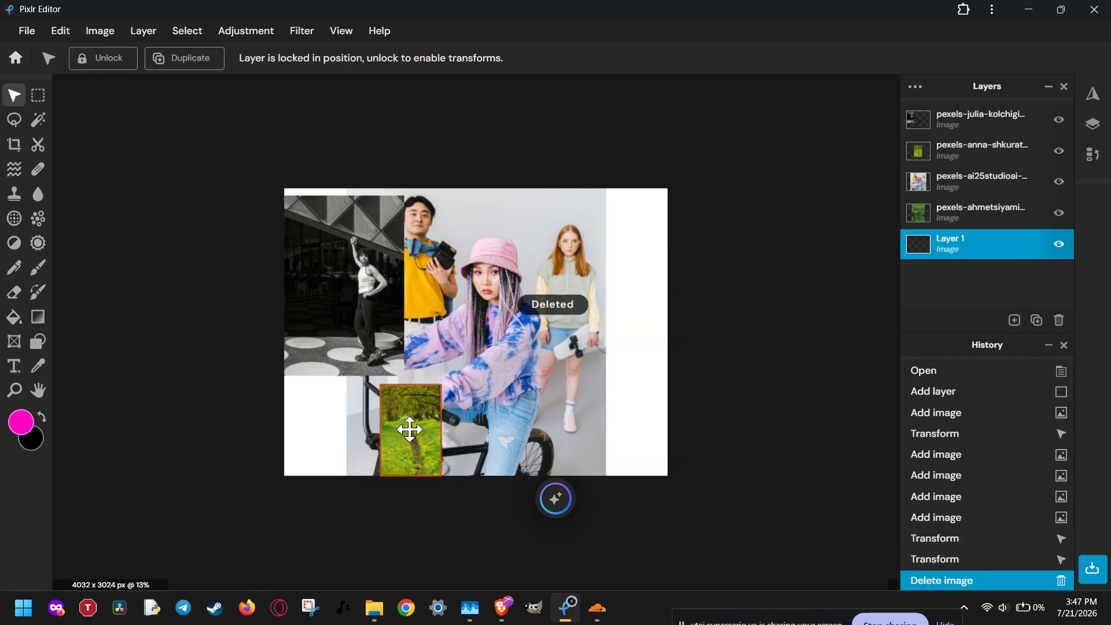
- Move the green path photo to the canvas's upper right and place the bicycle group photo below it, shrunk to about 1277 × 1915 px
left_click_drag(410, 445, 609, 269)
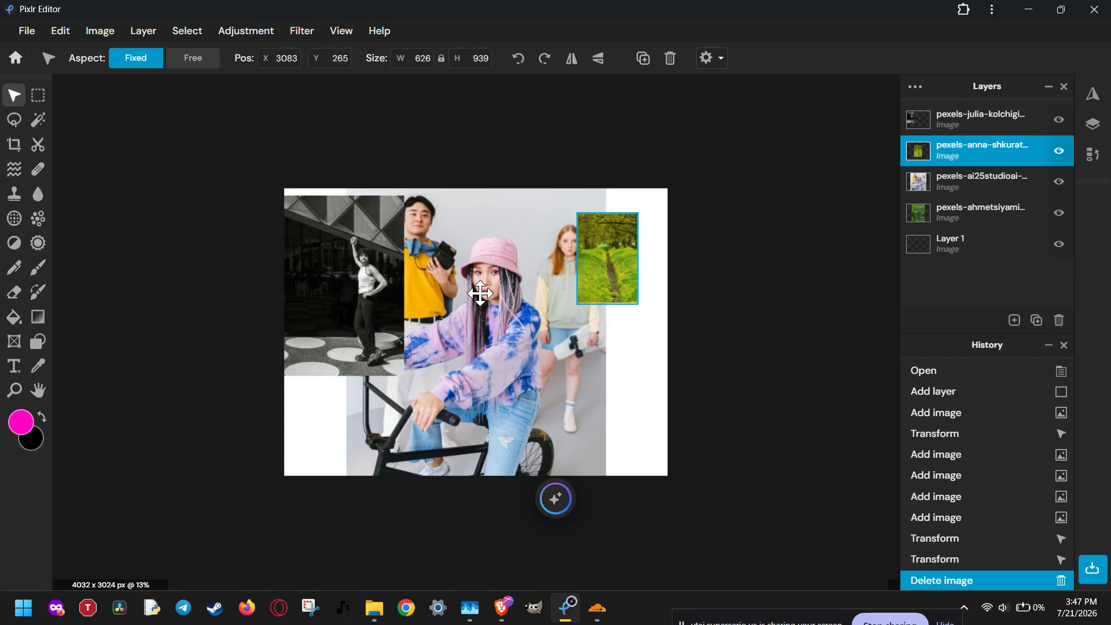
left_click(491, 284)
left_click_drag(608, 137, 469, 340)
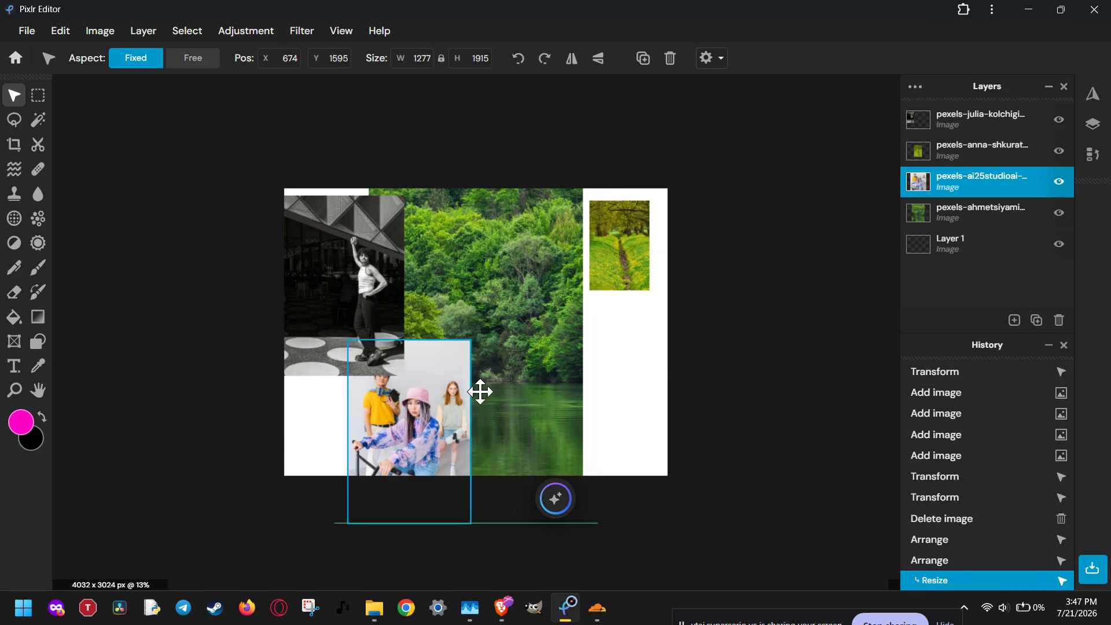
left_click_drag(479, 389, 619, 348)
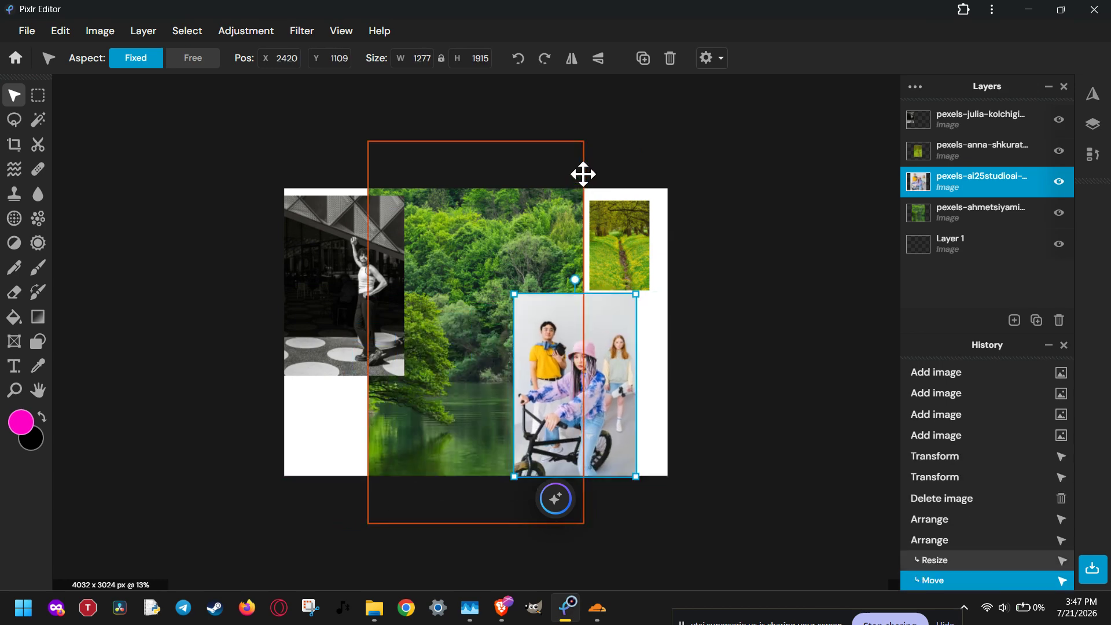
- Shrink the forest lake photo to about 1151 × 2044 px and place it beside the black-and-white photo with their top edges aligned
left_click(540, 229)
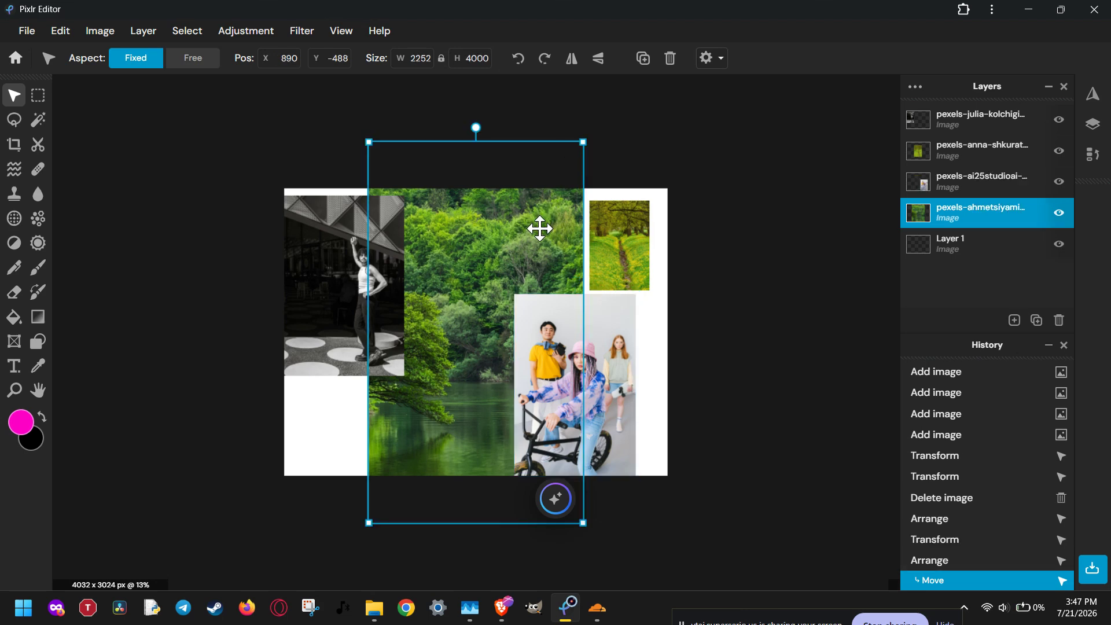
left_click_drag(580, 143, 472, 279)
left_click_drag(416, 377, 464, 263)
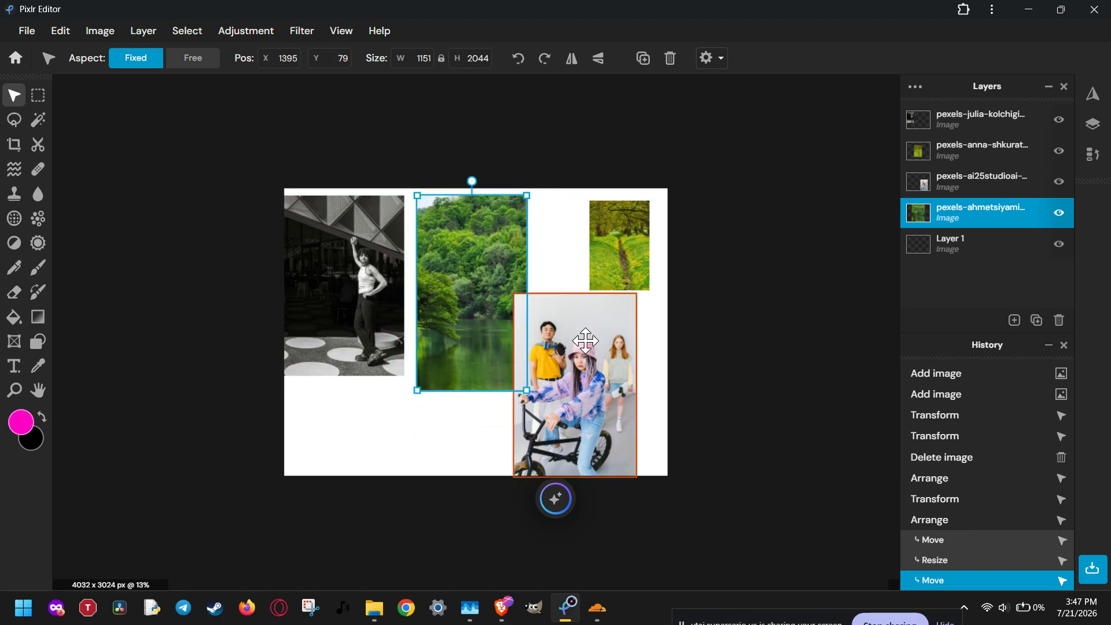
- Tilt the bicycle group photo clockwise and the forest lake photo counterclockwise
left_click(577, 298)
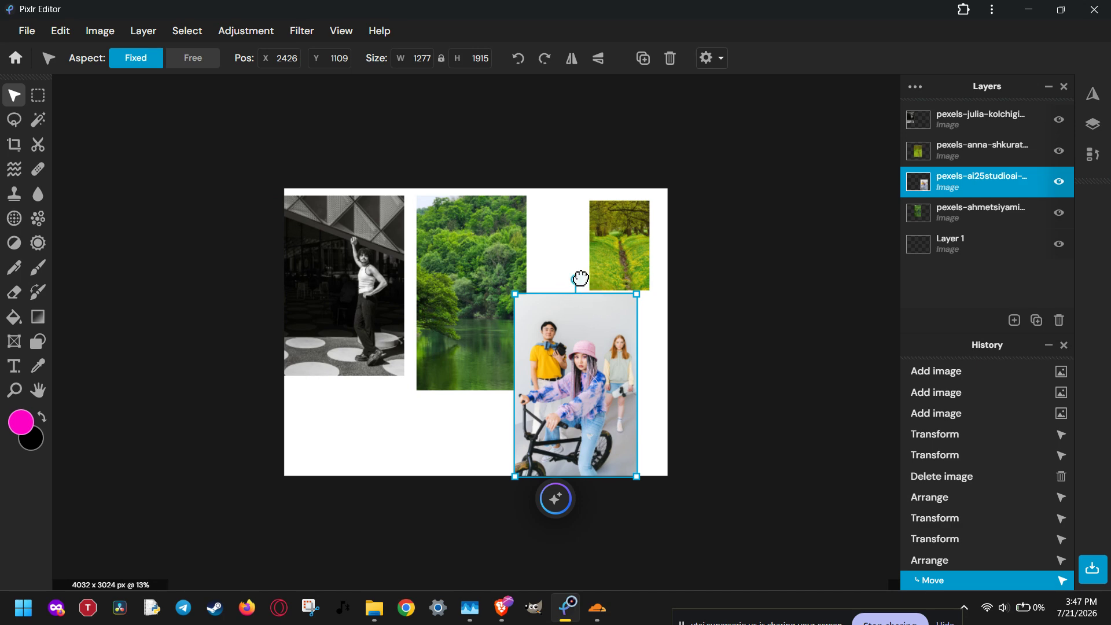
left_click_drag(581, 279, 608, 285)
left_click(484, 280)
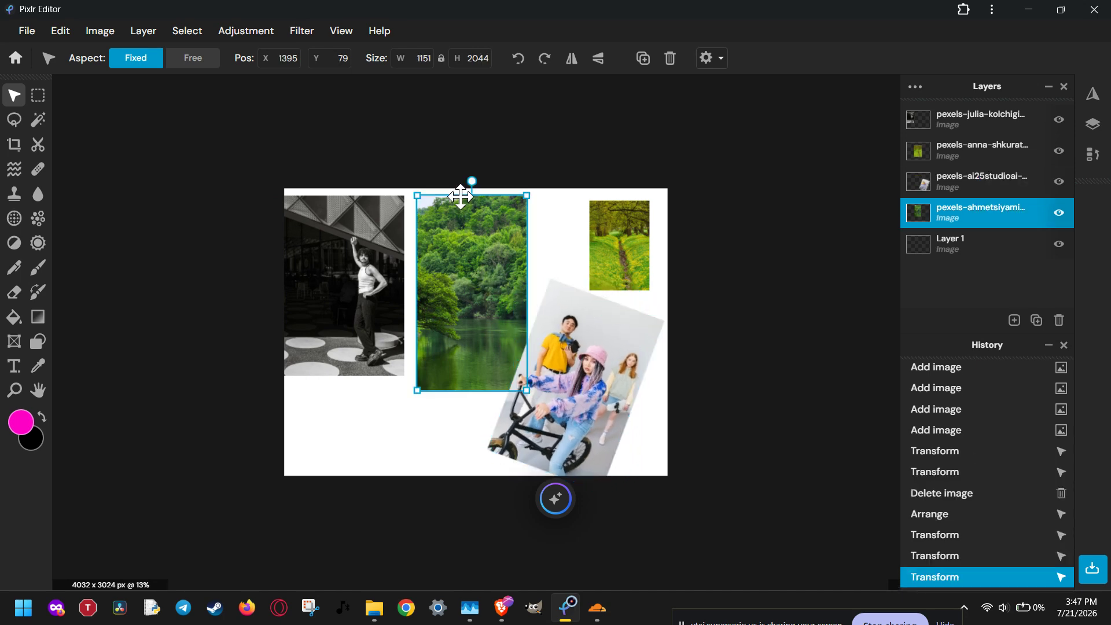
left_click_drag(473, 175, 427, 191)
- Tilt the black-and-white photo clockwise and move it into the canvas's lower-left corner
left_click_drag(346, 249, 390, 289)
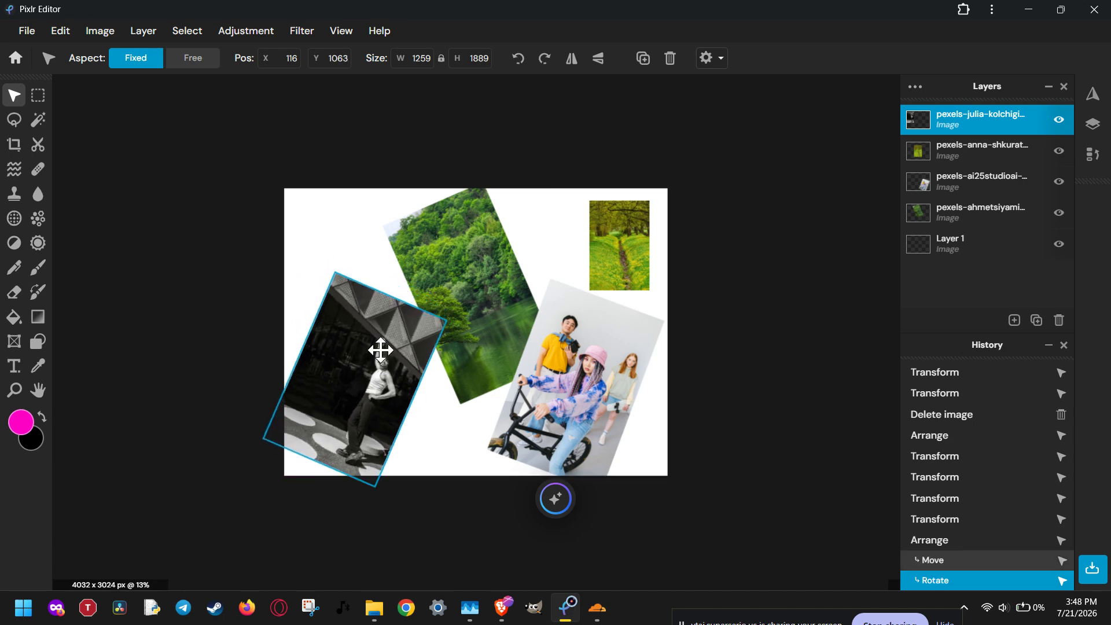
left_click_drag(367, 365, 370, 372)
- Tilt the green path photo slightly clockwise and position it at the canvas's top edge above the bicycle group photo
left_click(608, 249)
left_click_drag(617, 185, 594, 179)
left_click_drag(602, 243, 568, 234)
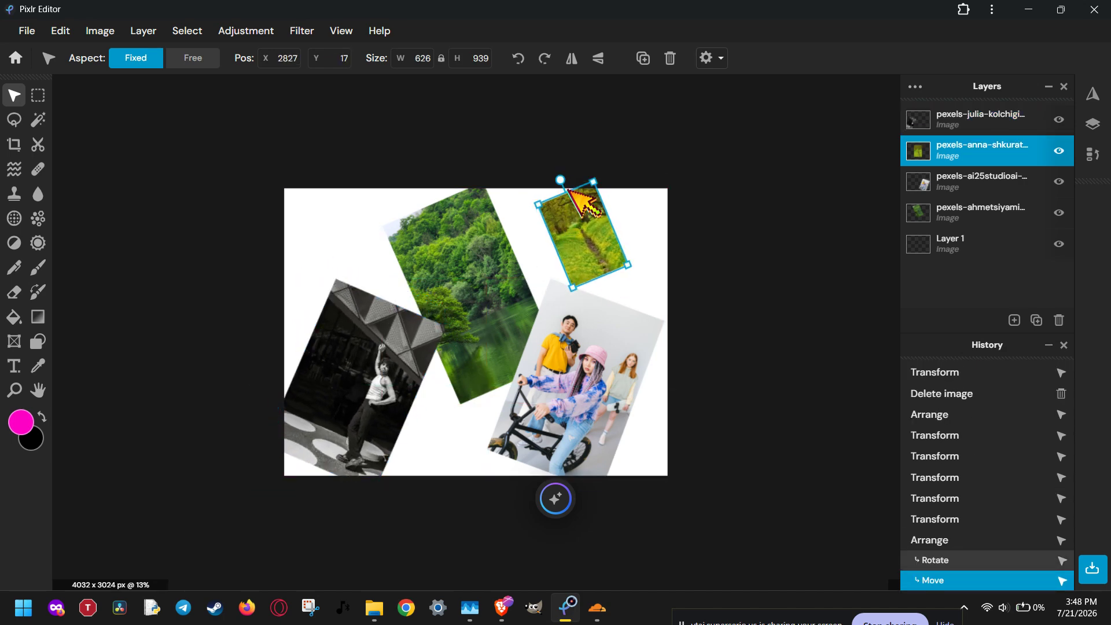
left_click_drag(563, 176, 592, 177)
left_click(609, 289)
left_click(605, 283)
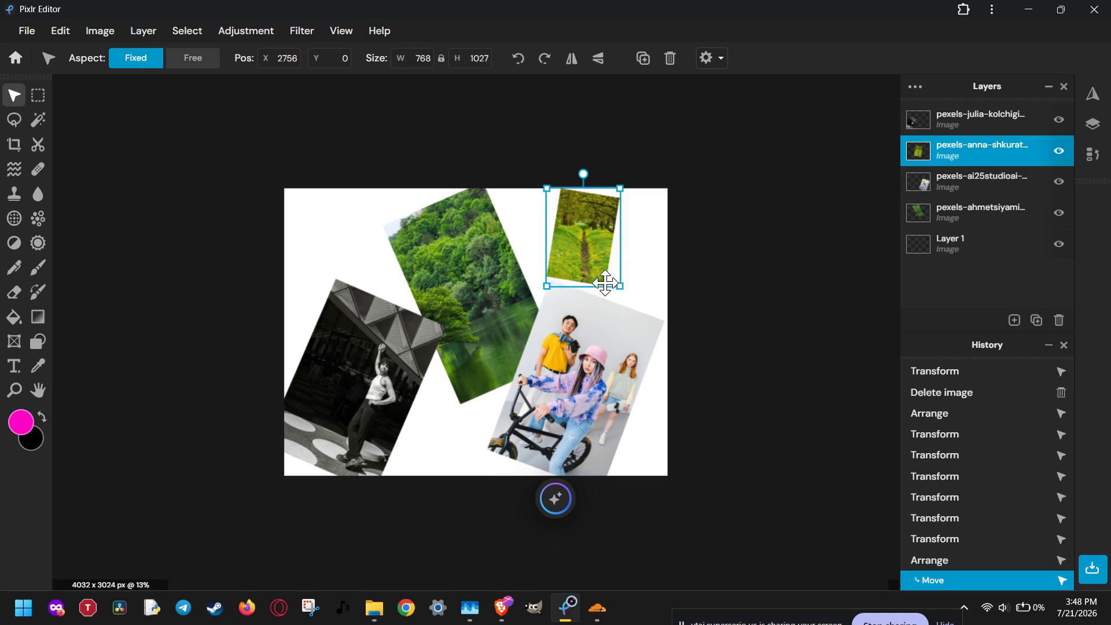
- Enlarge the green path photo to about 1692 × 2263 px across the canvas's upper right and move its layer directly above Layer 1
left_click_drag(618, 285, 708, 403)
left_click_drag(640, 298, 613, 249)
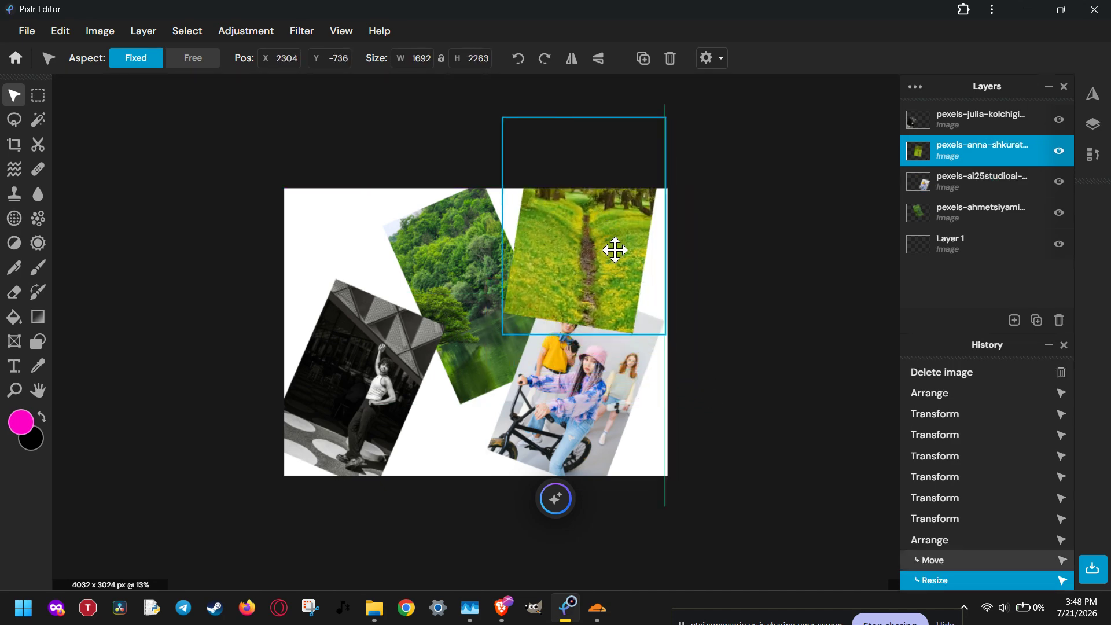
left_click_drag(924, 150, 932, 225)
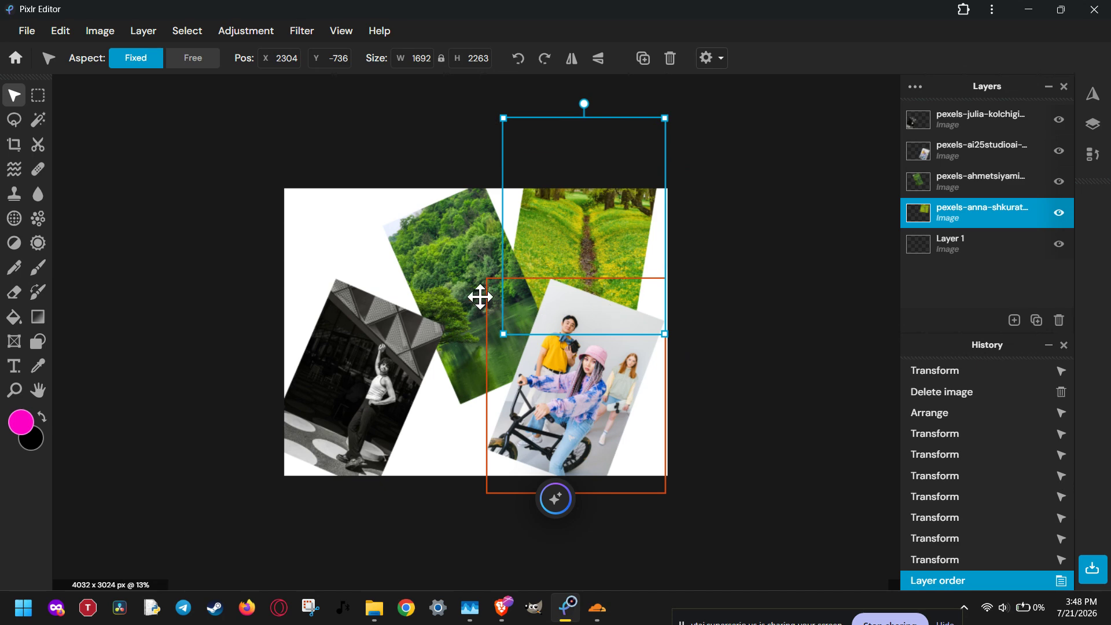
- Enlarge the tilted forest lake photo and shift it down to fill the gap between the other photos, leaving no photo selected
left_click(449, 276)
left_click_drag(380, 180, 311, 138)
left_click_drag(458, 257, 477, 322)
left_click(398, 362)
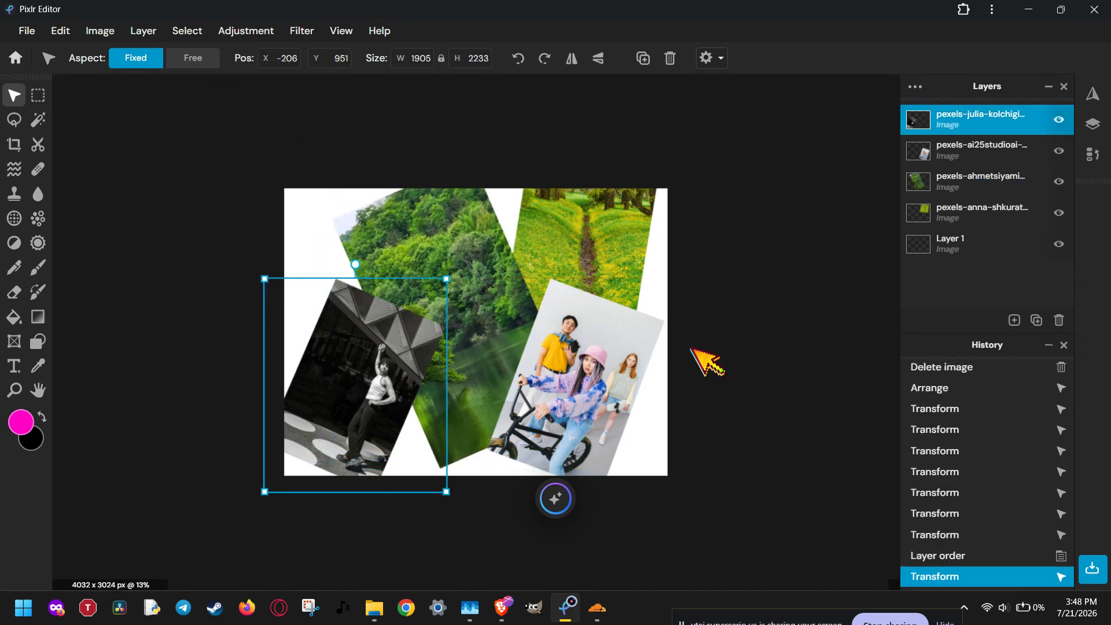
left_click(693, 350)
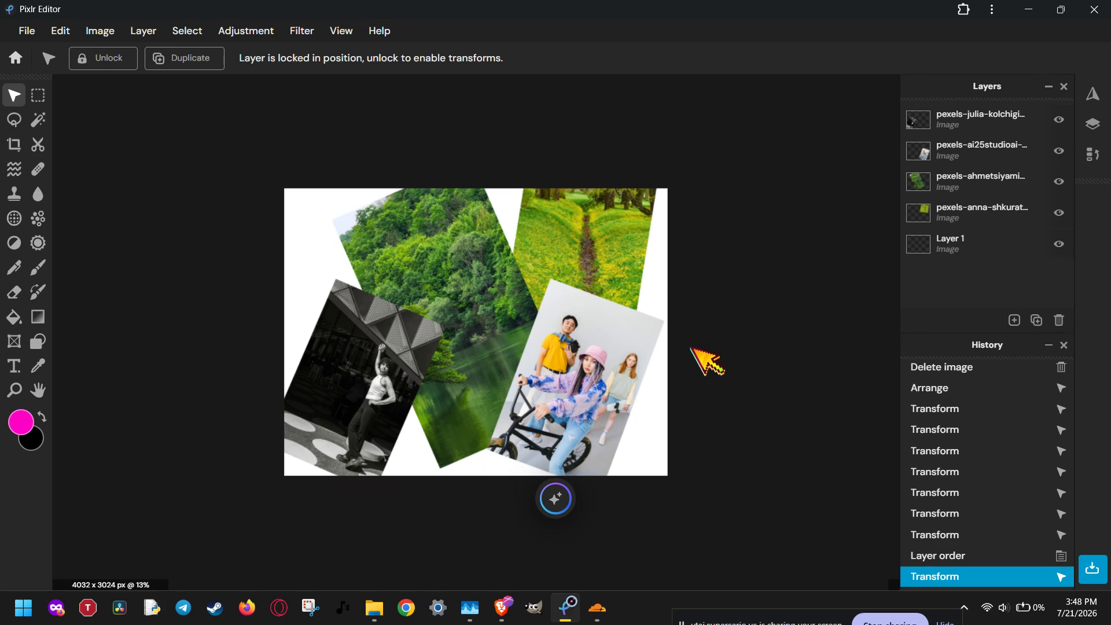
- Cut out the black-and-white photo with a rectangular additive mask that trims its left and bottom edges inside the canvas border
left_click(458, 249)
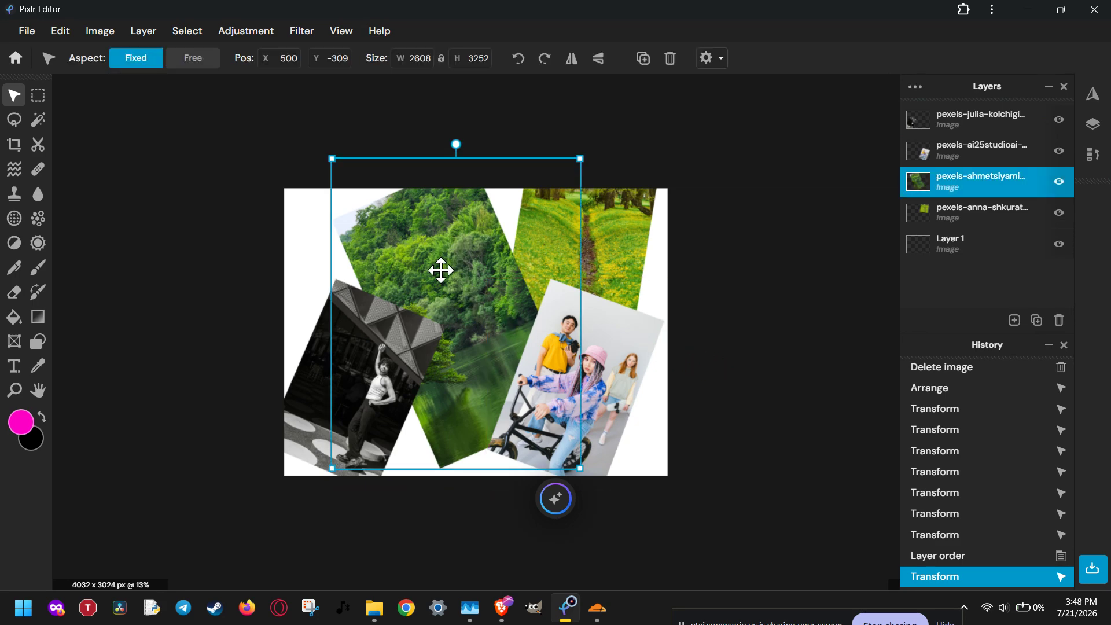
left_click(402, 323)
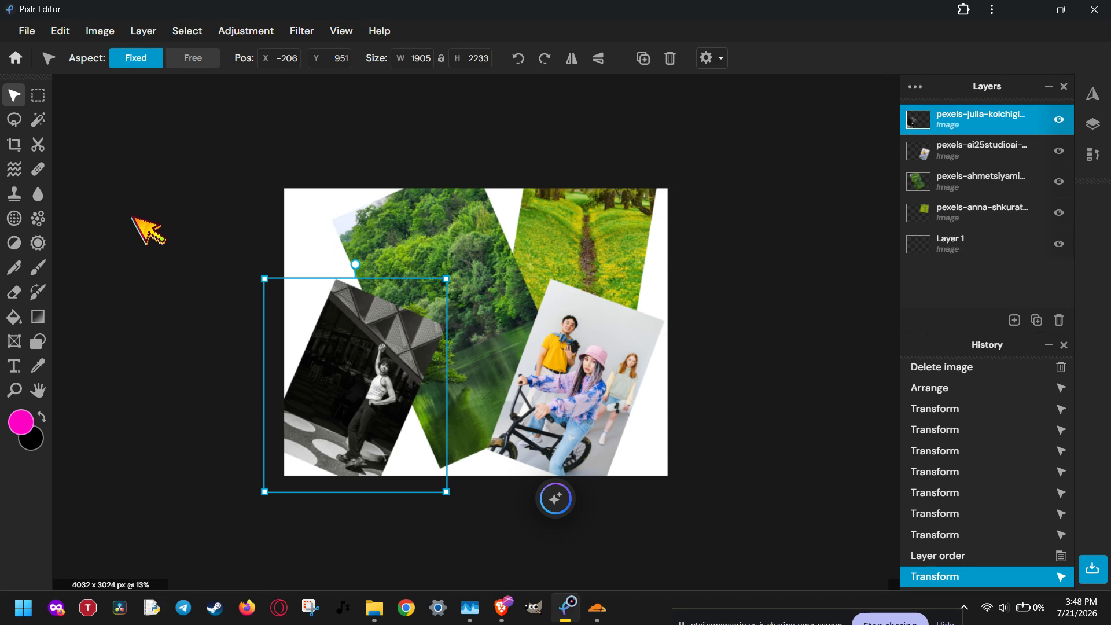
key("a")
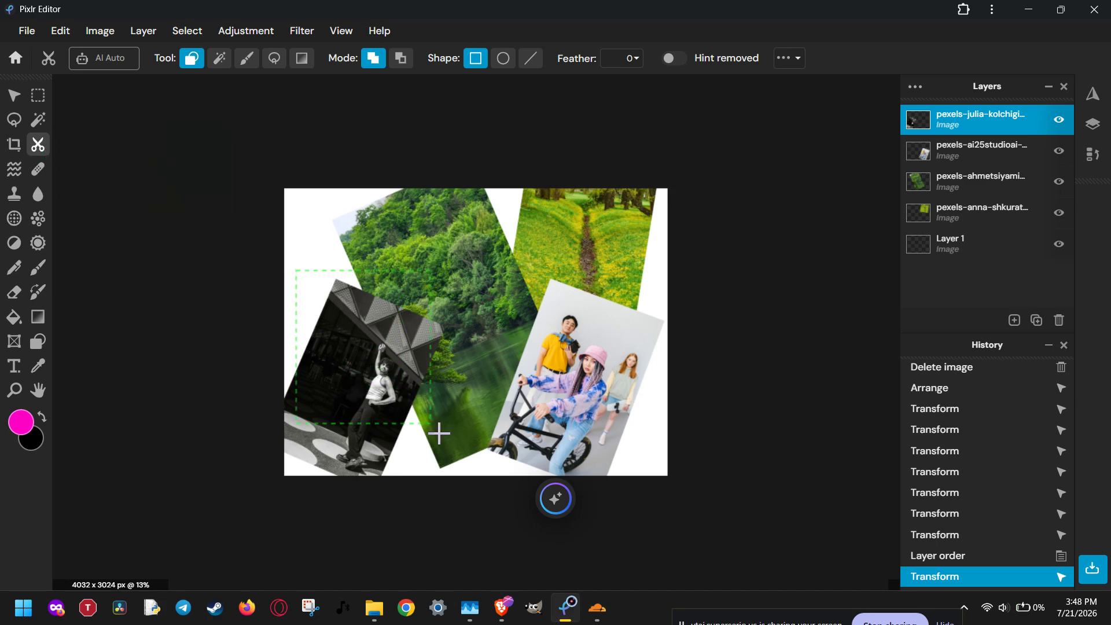
left_click_drag(448, 446, 447, 446)
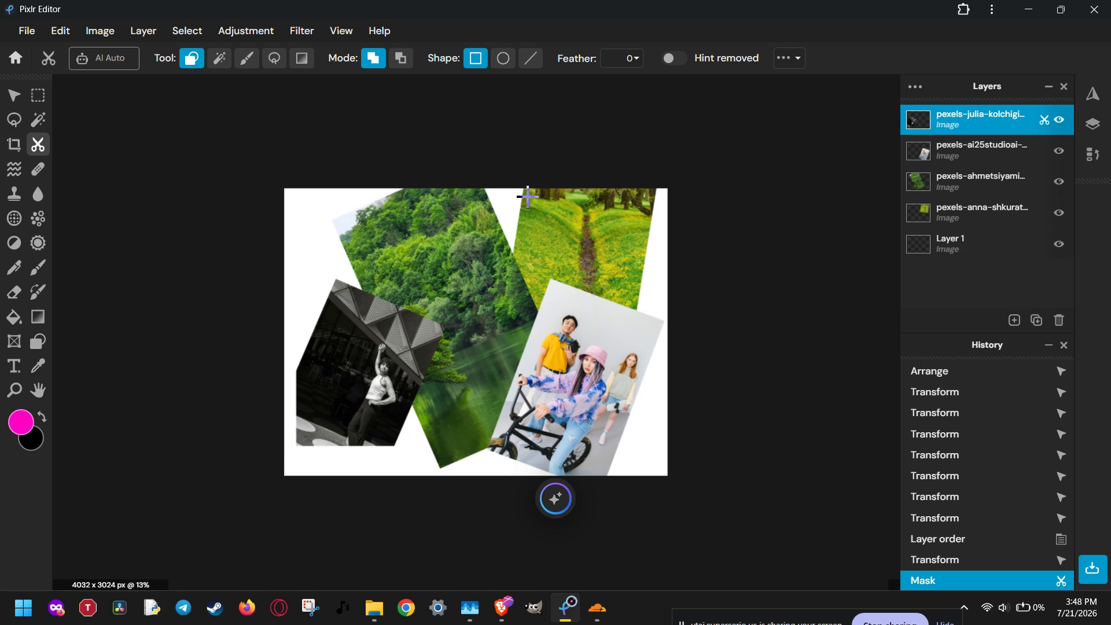
- Mask the green path photo with rectangular cutout shapes, keeping its area above the bicycle group photo and cutting off its lower edge
left_click_drag(504, 189, 605, 250)
left_click_drag(582, 213, 531, 148)
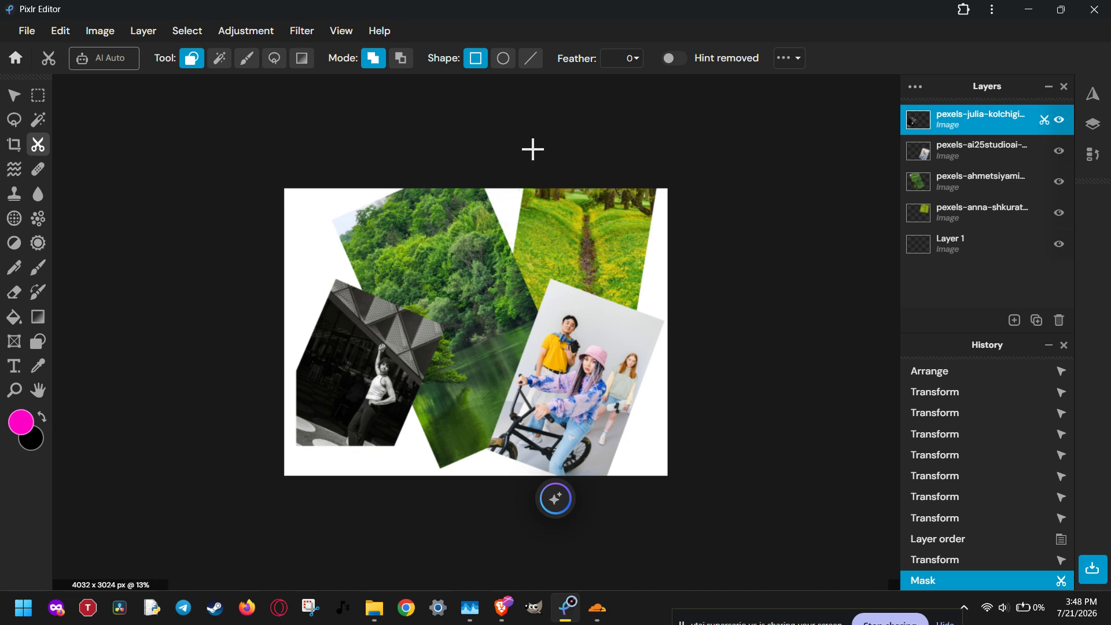
left_click(965, 214)
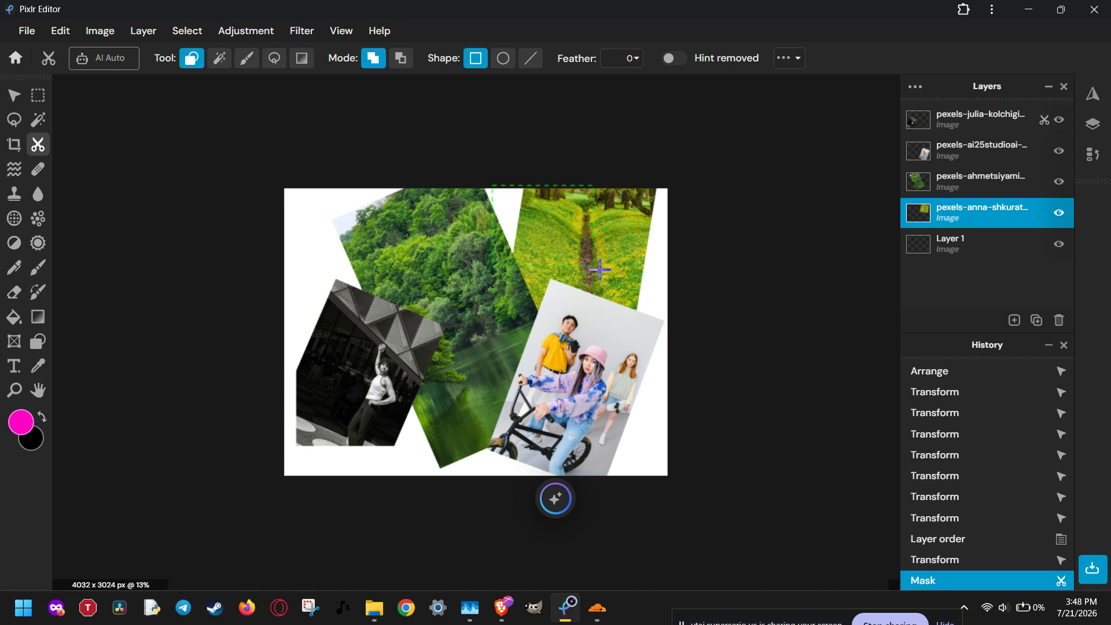
left_click_drag(656, 304, 668, 310)
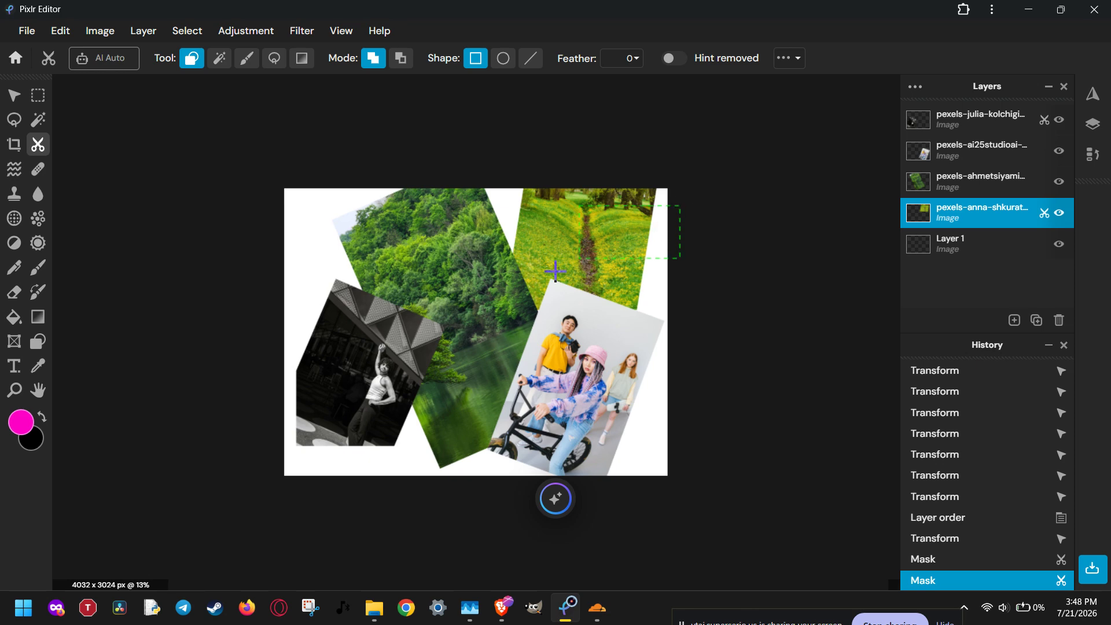
left_click_drag(483, 300, 483, 299)
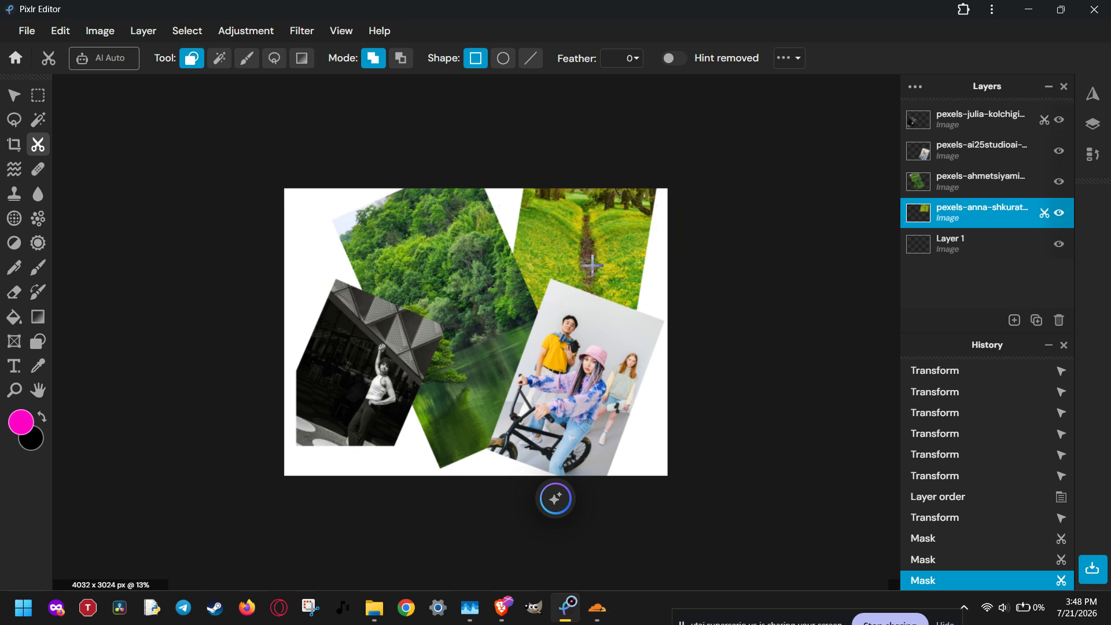
- Mask the forest lake photo and the bicycle group photo with rectangular cutouts that trim their protruding corners
left_click(1025, 184)
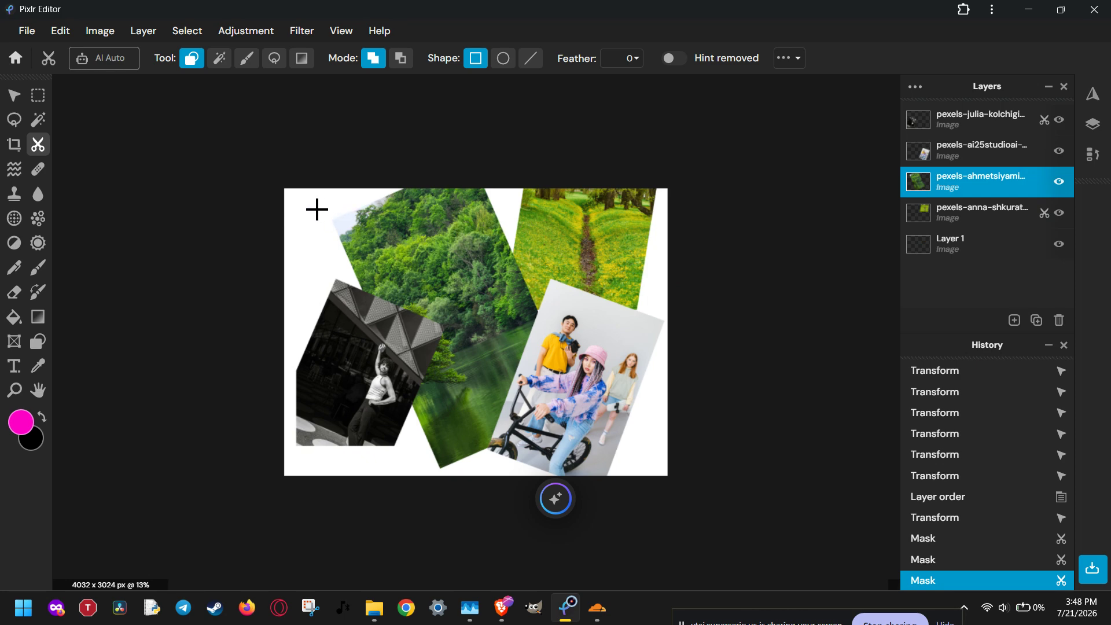
left_click_drag(416, 301, 520, 437)
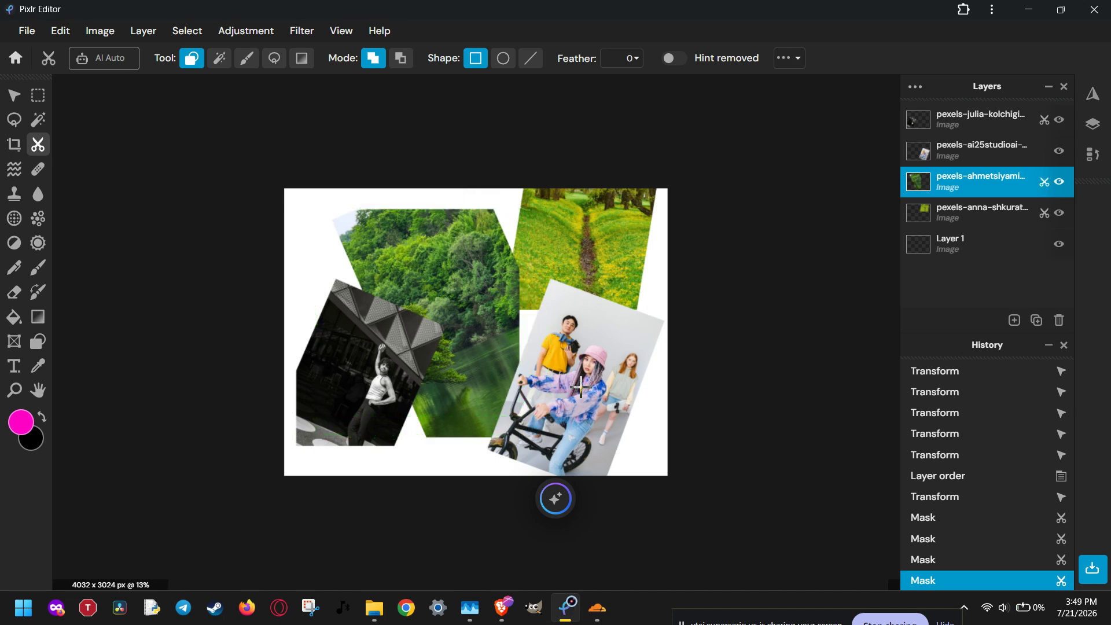
left_click(933, 151)
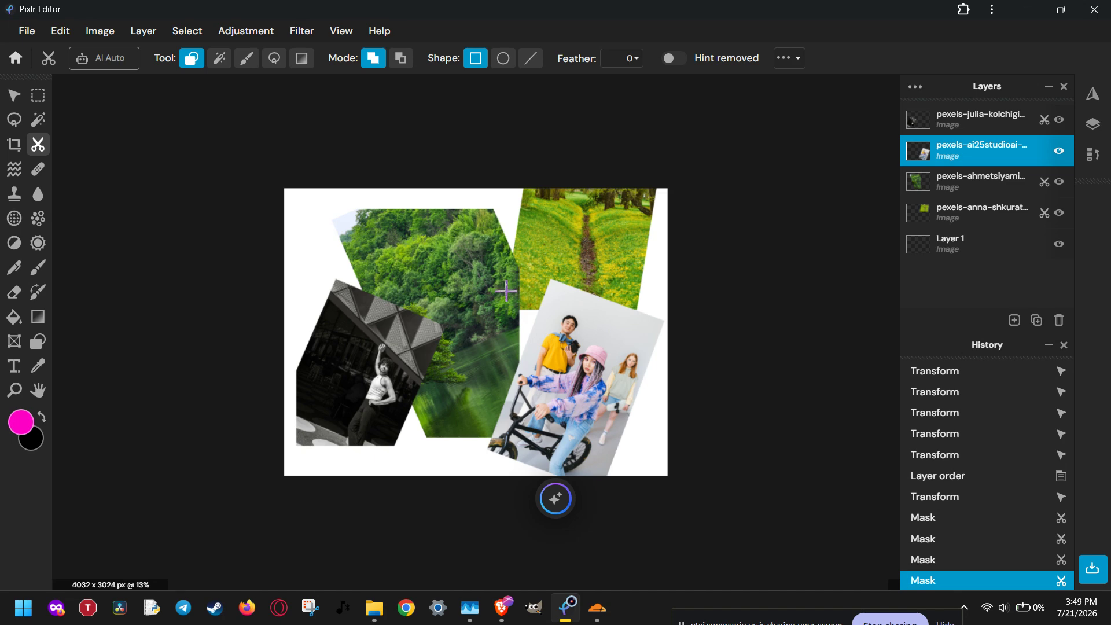
left_click_drag(563, 368, 643, 463)
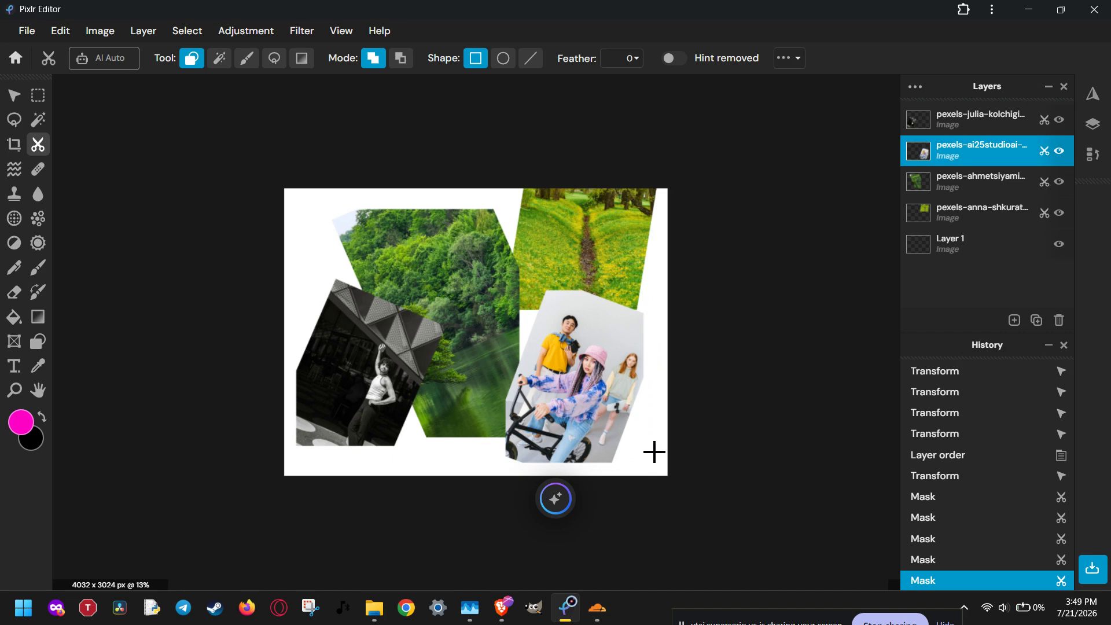
- Move the green path photo down and left to about X 2219, Y -584, inside the canvas border, and leave it deselected
left_click(927, 212)
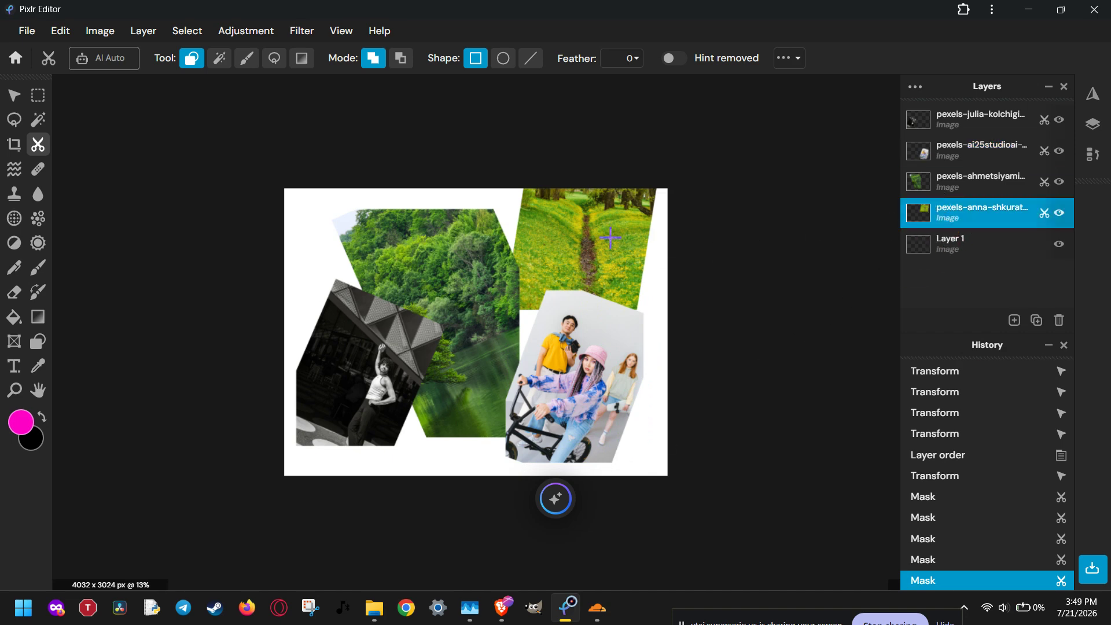
key("v")
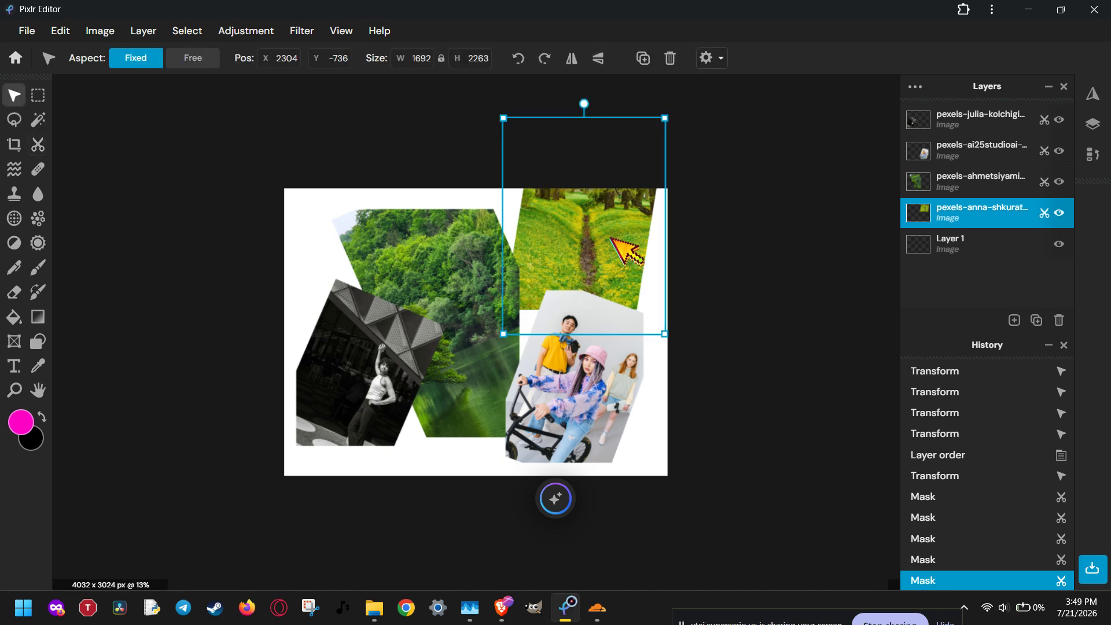
left_click_drag(607, 236, 606, 244)
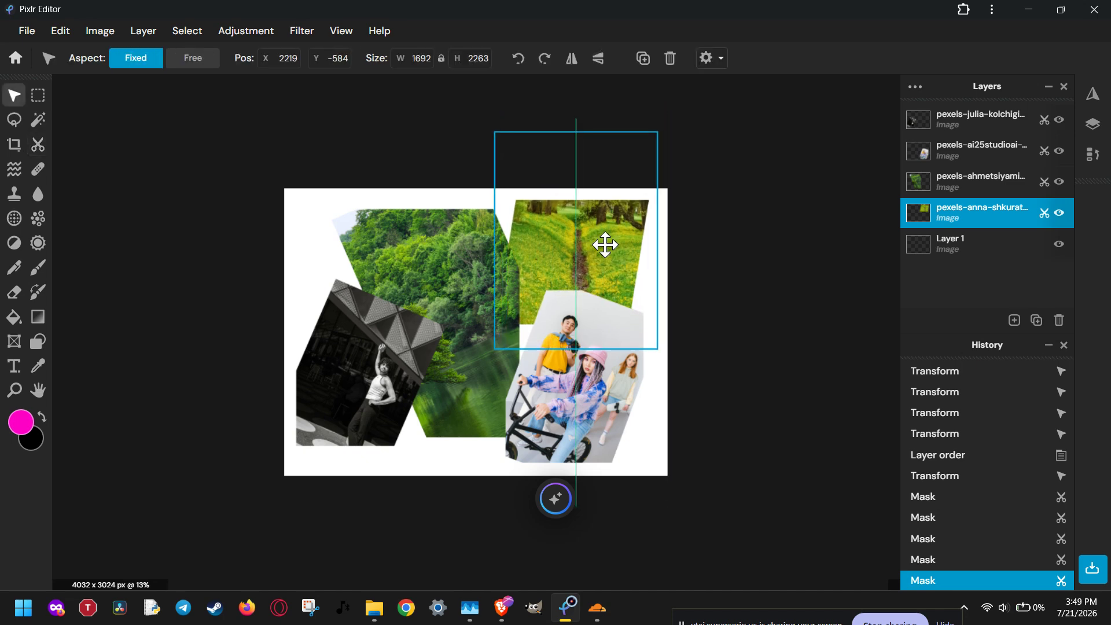
left_click(721, 275)
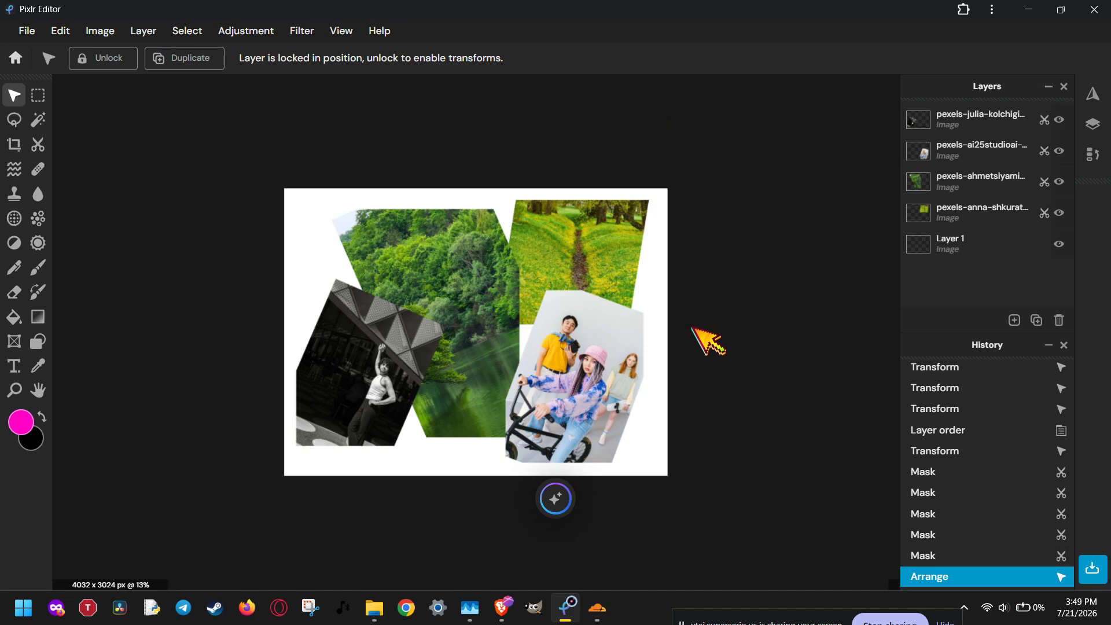
- Fill Layer 1 behind the photos with the magenta foreground colour #FF00C8
left_click(926, 240)
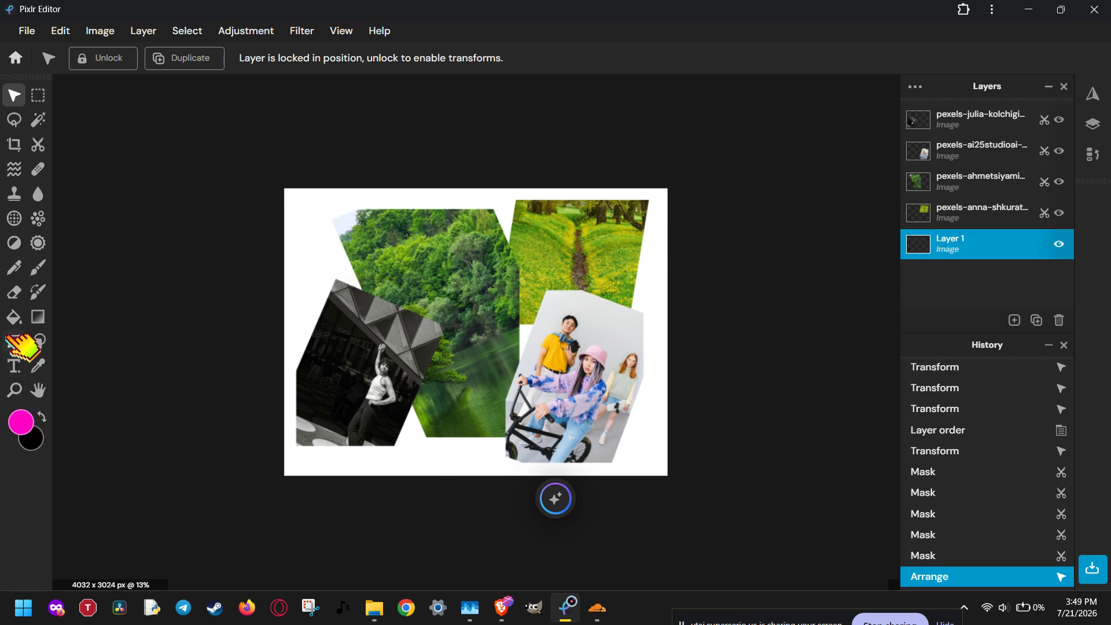
left_click(14, 317)
left_click(342, 460)
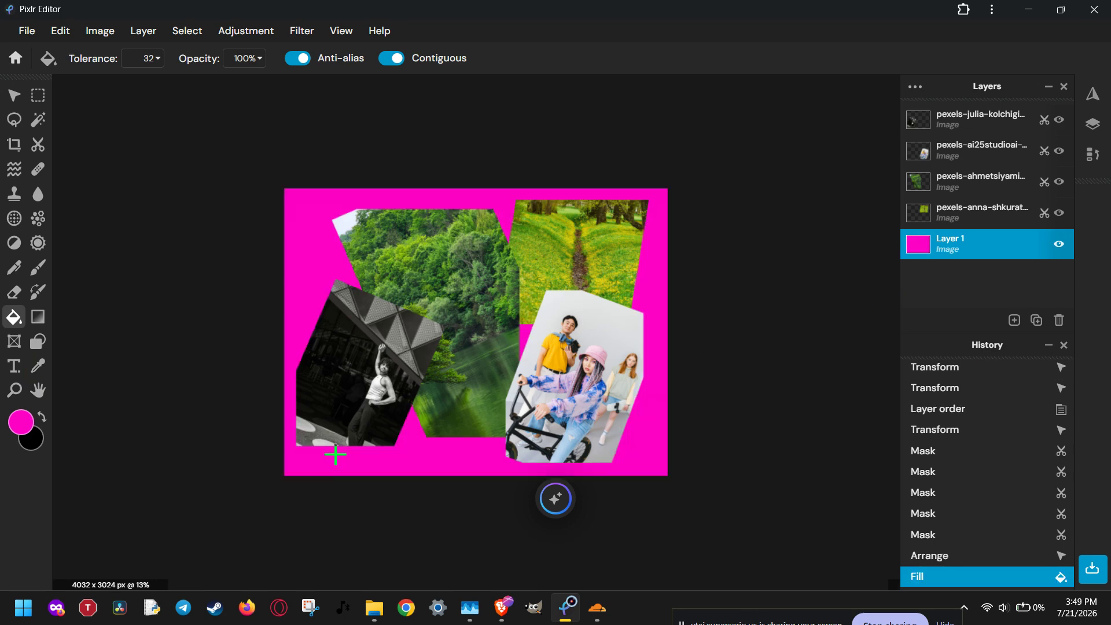
- Set the foreground colour to light periwinkle blue, #9FAFFC
left_click(16, 422)
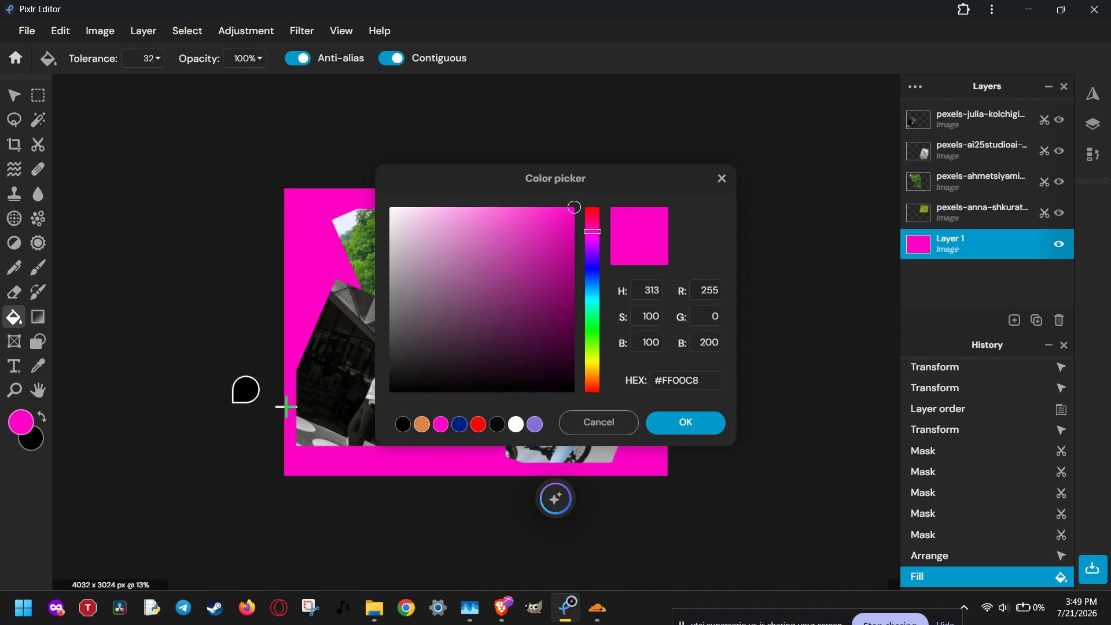
left_click_drag(593, 293, 594, 274)
left_click_drag(571, 215, 512, 213)
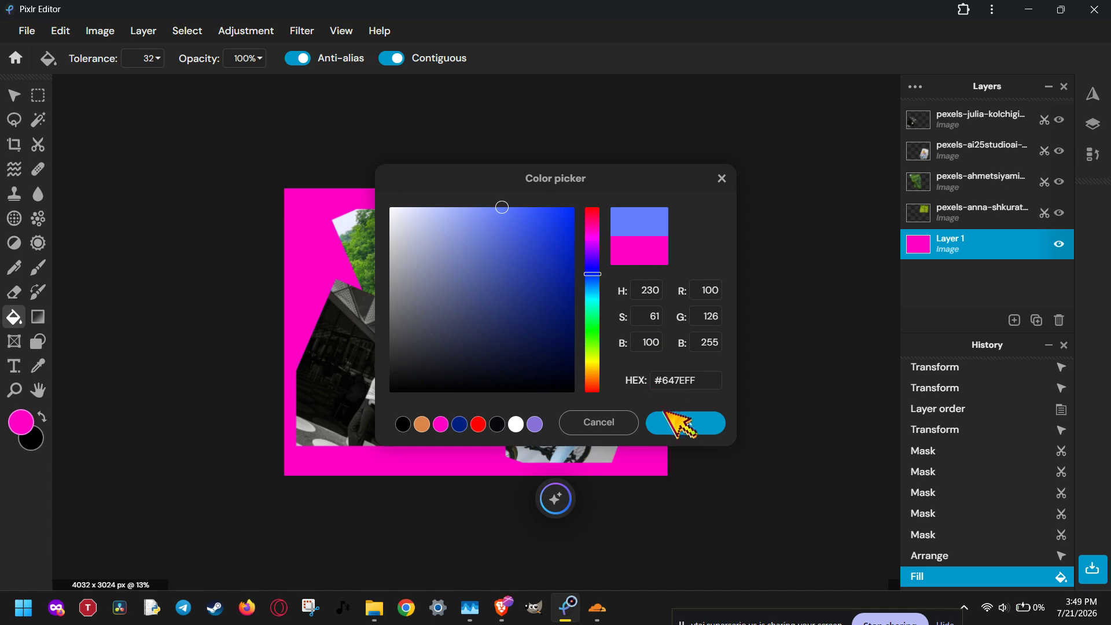
left_click(418, 215)
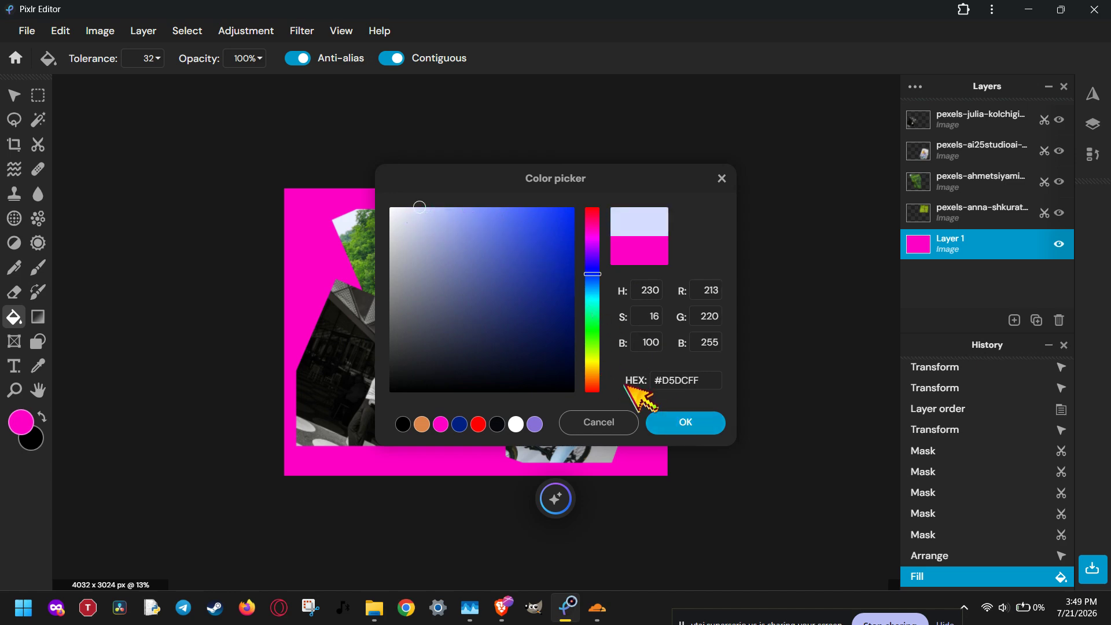
left_click(457, 210)
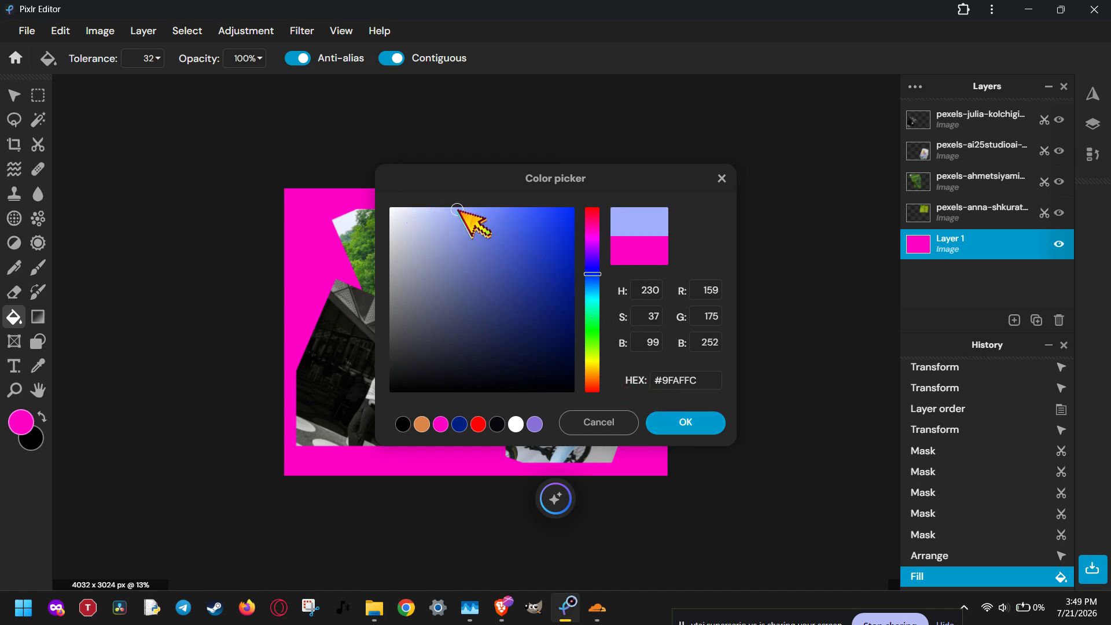
left_click(672, 421)
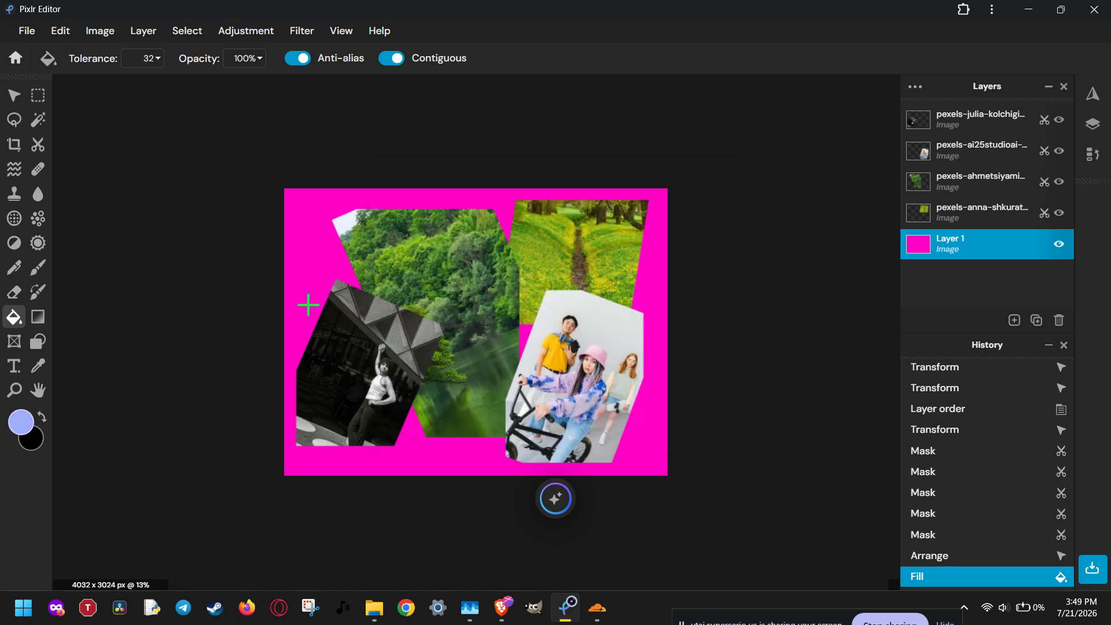